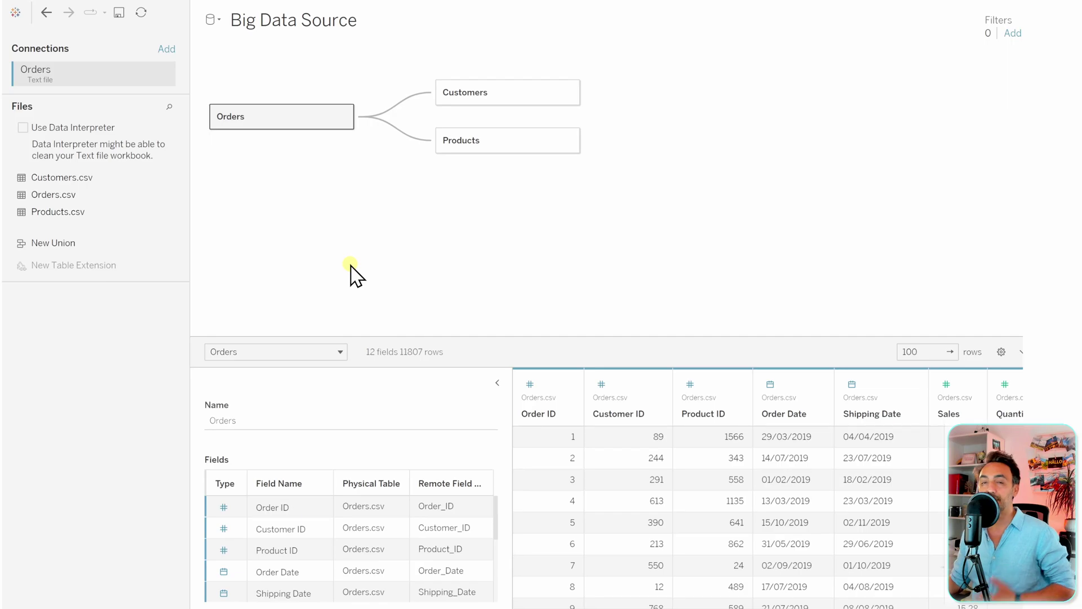
Connect a new text-file data source to USA Sales.csv in the Tableau-Sales-Dataset-Big folder
click(218, 21)
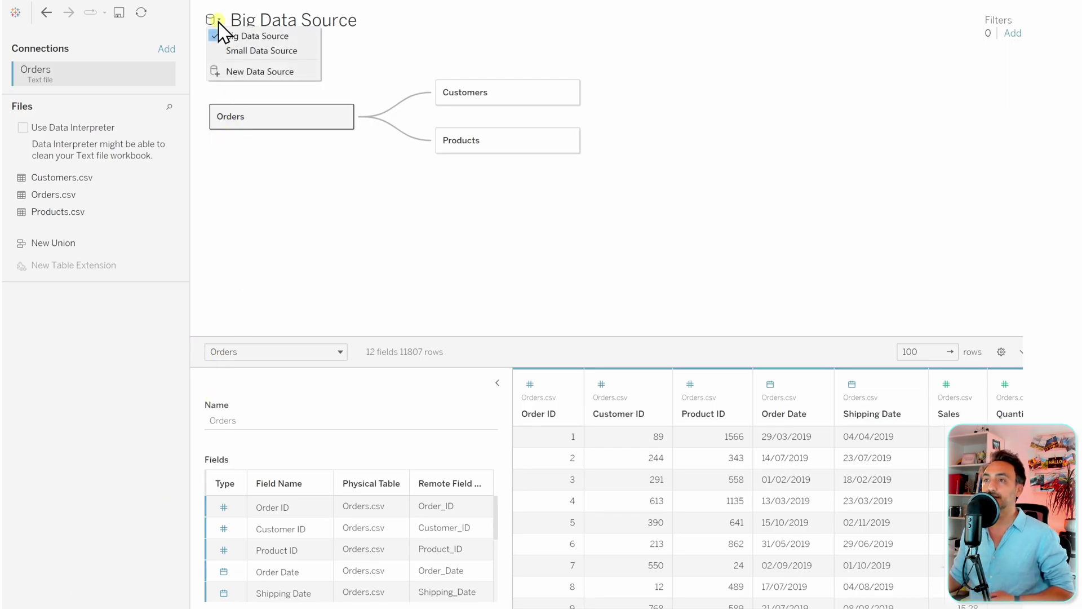
click(248, 71)
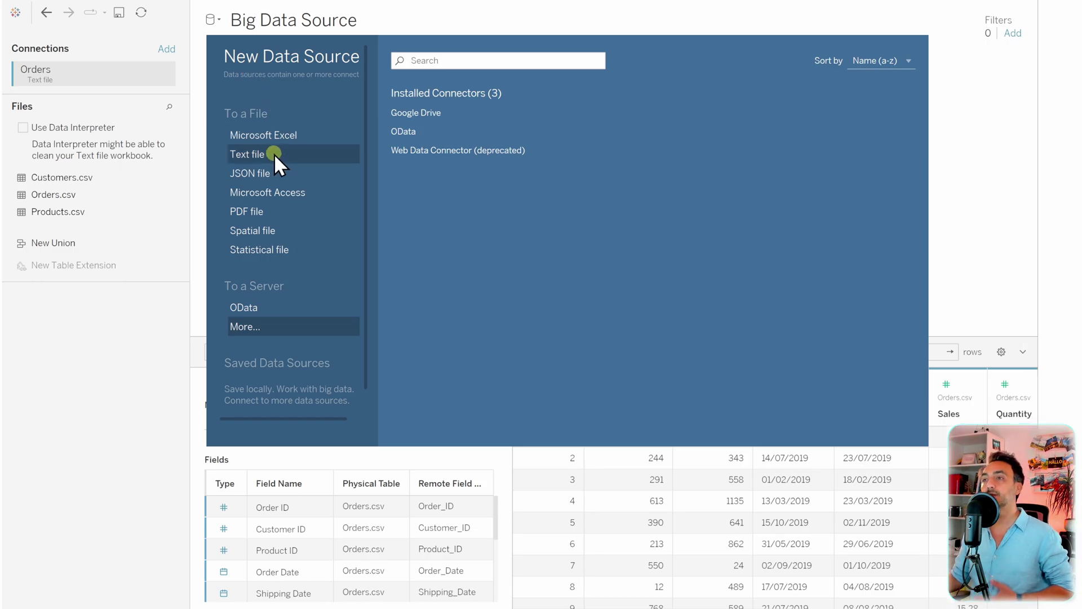
click(273, 154)
click(100, 91)
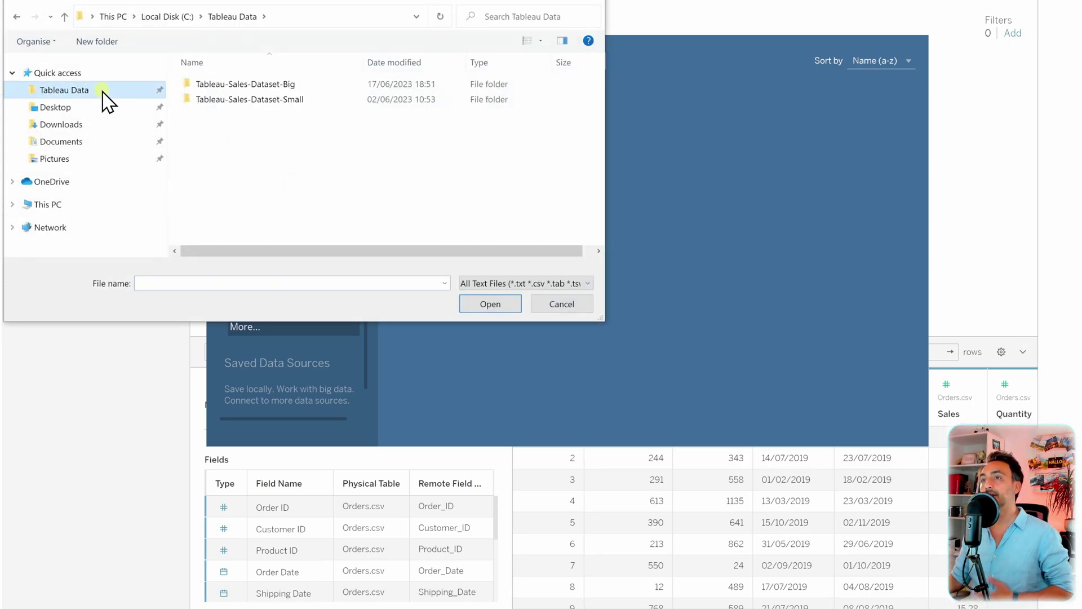
double_click(286, 90)
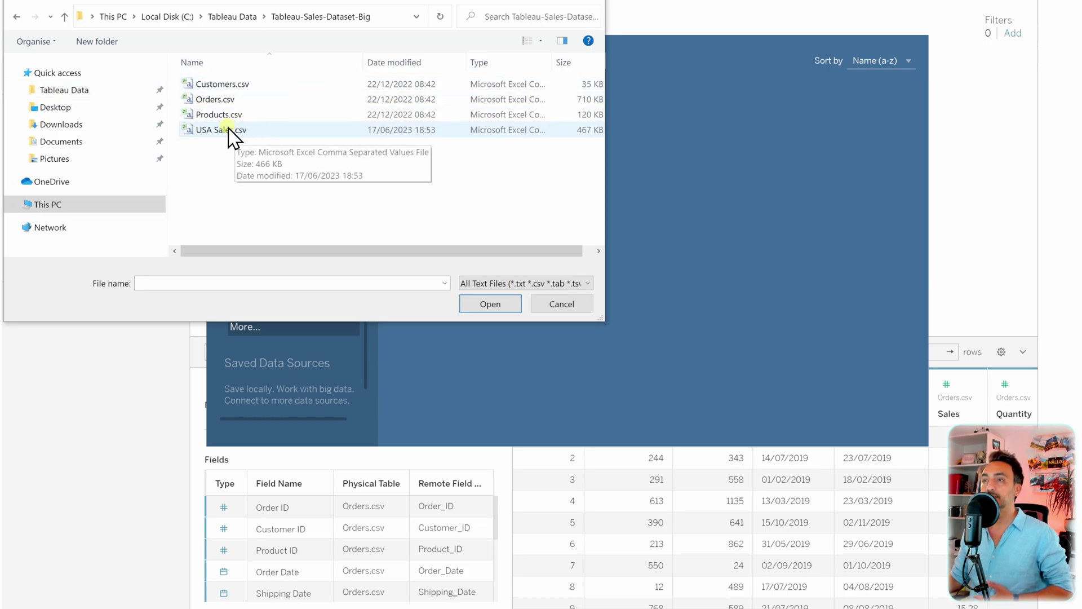
click(224, 131)
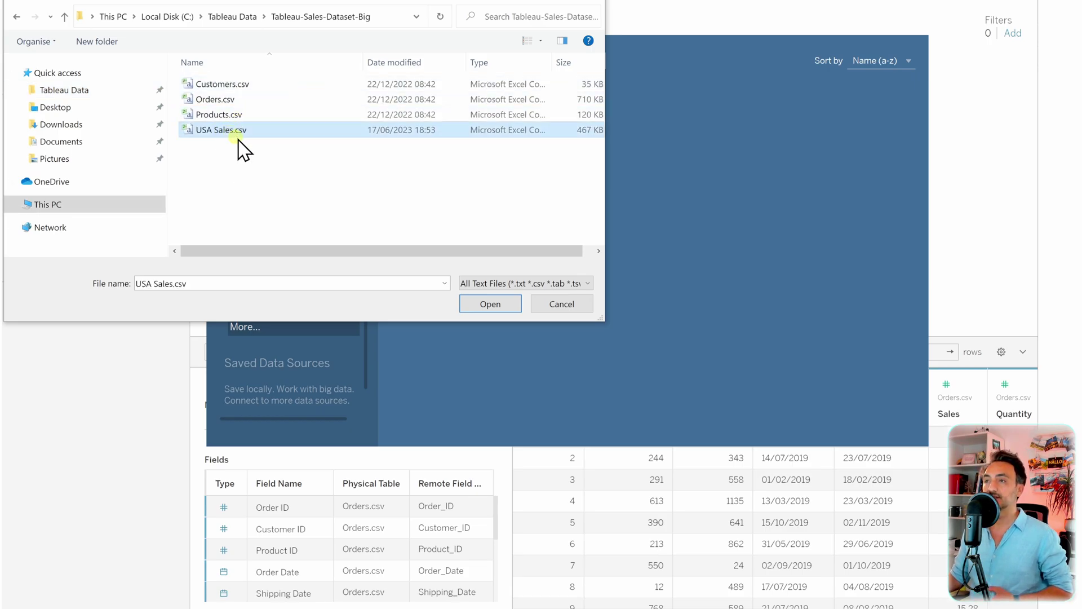
click(482, 307)
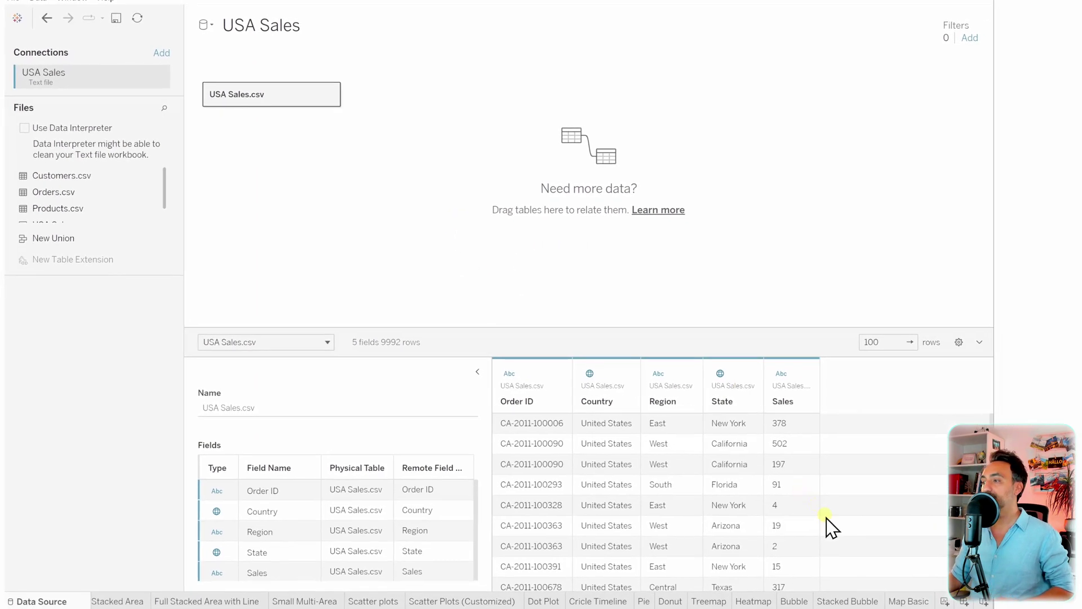
Go to the Map Basic sheet and point out the generated Latitude and Longitude fields
click(905, 598)
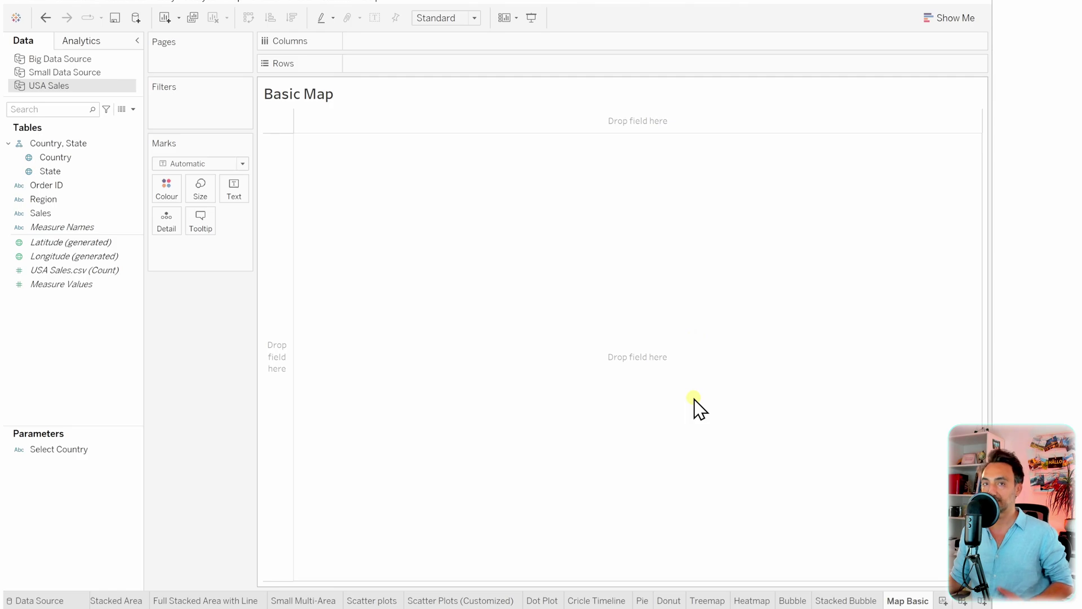
click(119, 247)
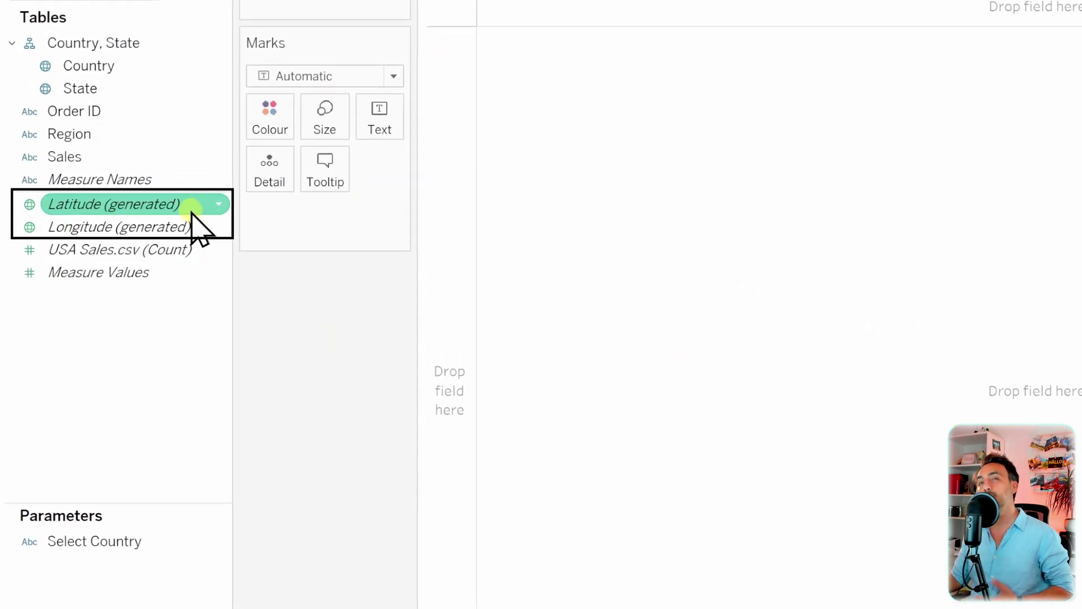
click(187, 228)
click(181, 210)
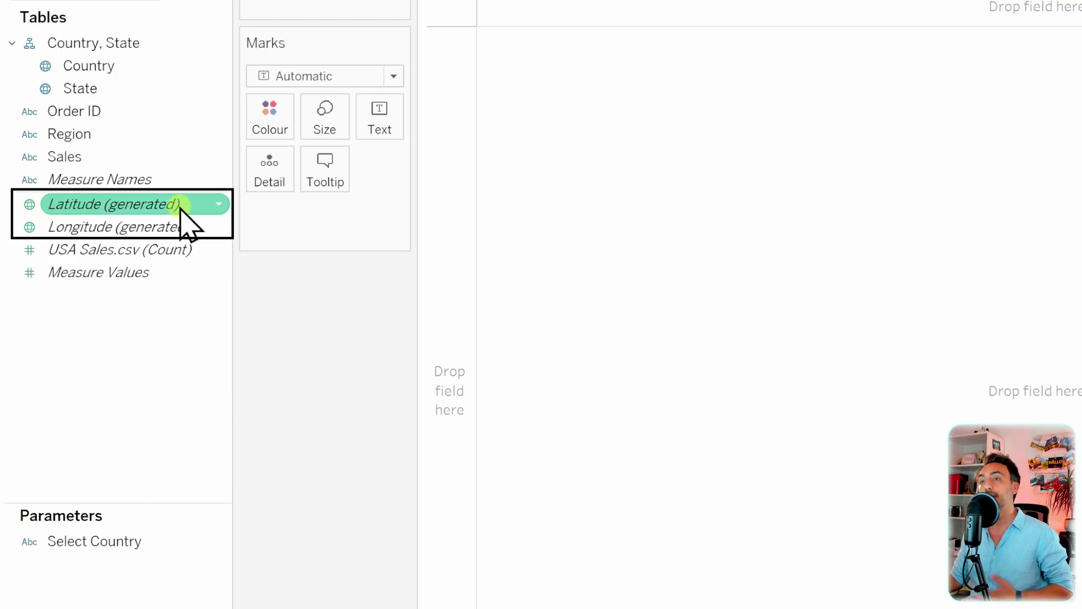
click(176, 227)
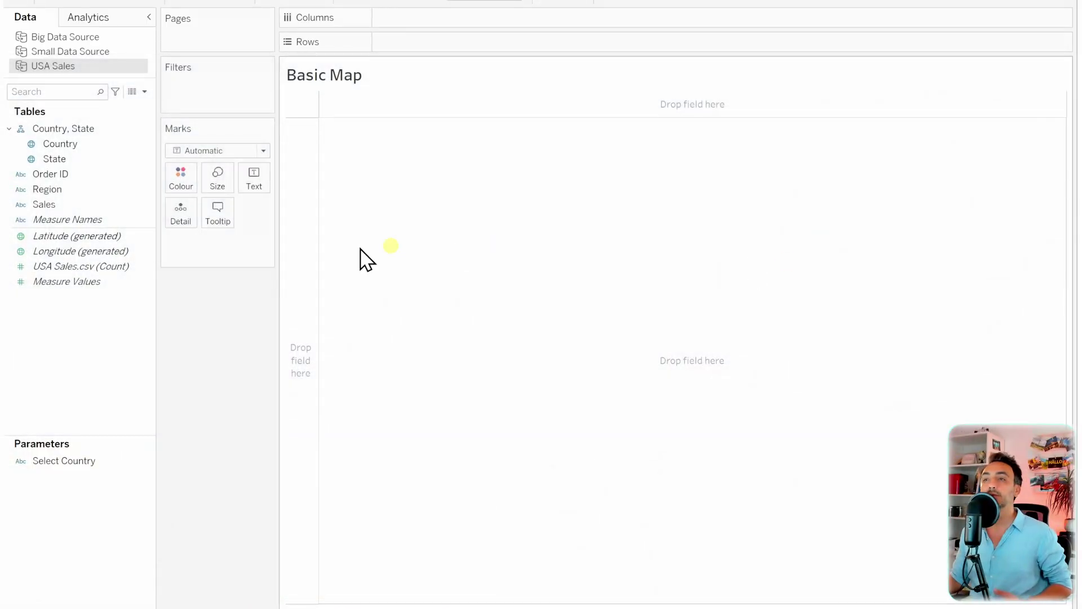
Put Longitude (generated) on Columns and Latitude (generated) on Rows
drag(84, 251, 440, 24)
drag(85, 236, 461, 275)
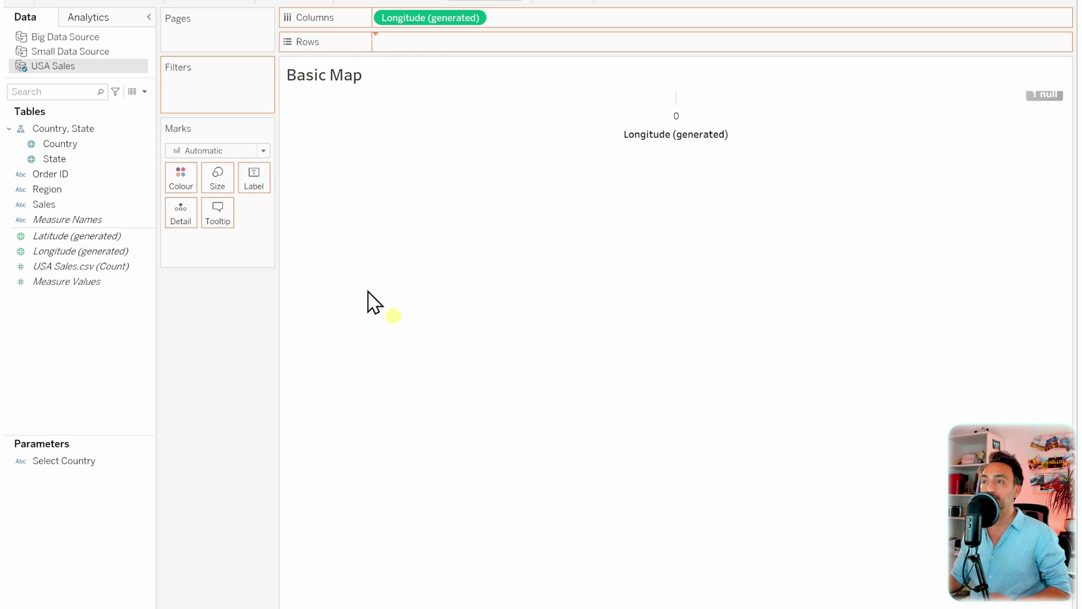
drag(367, 291, 366, 290)
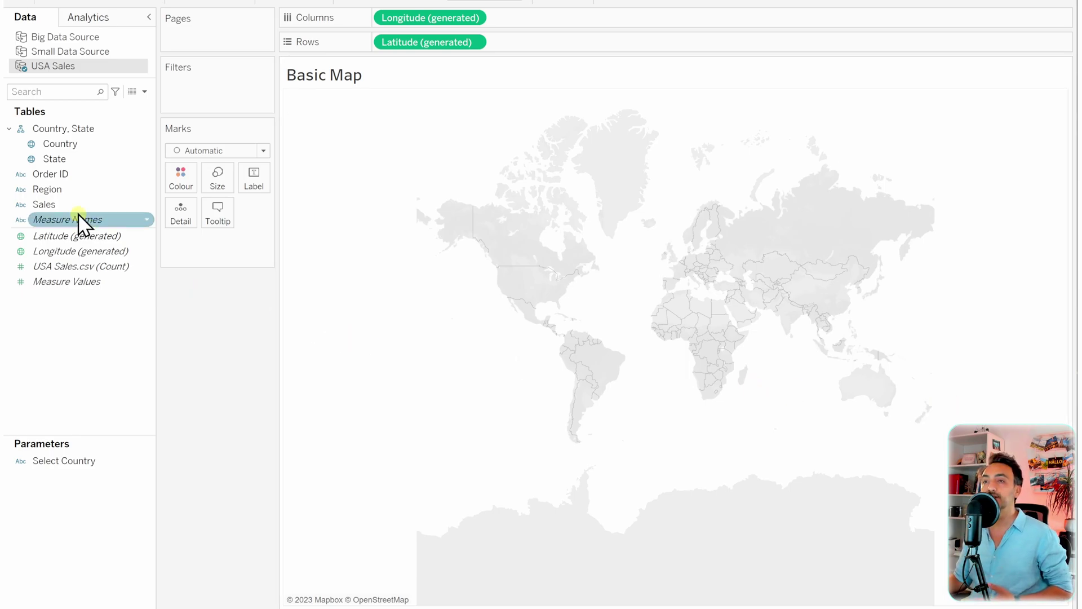
Add Country and State as detail so each US state gets one mark
drag(63, 147, 178, 216)
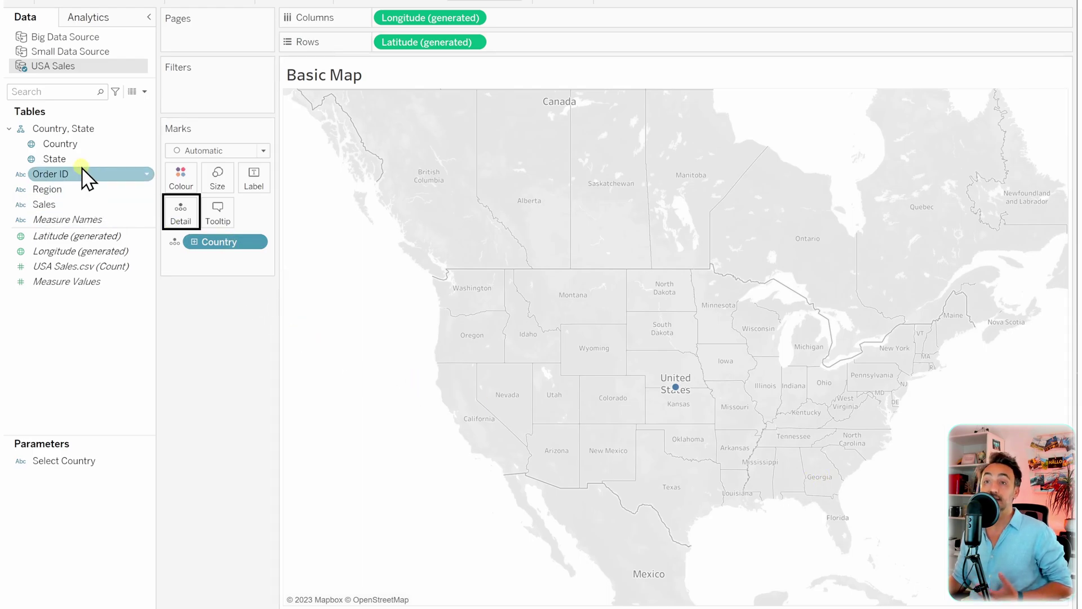
drag(59, 159, 181, 212)
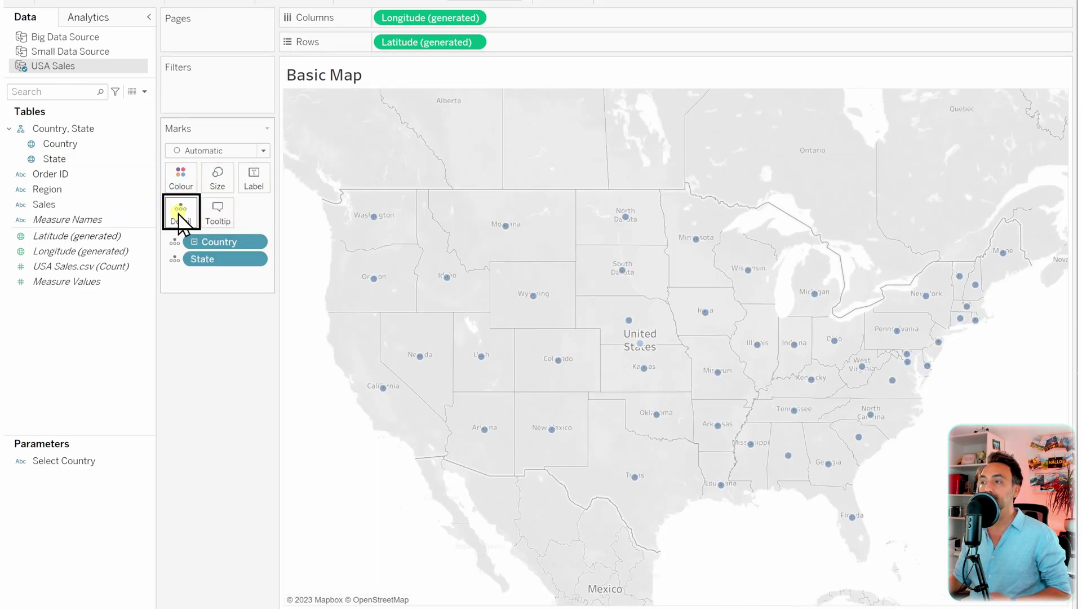
mouse_move(324, 182)
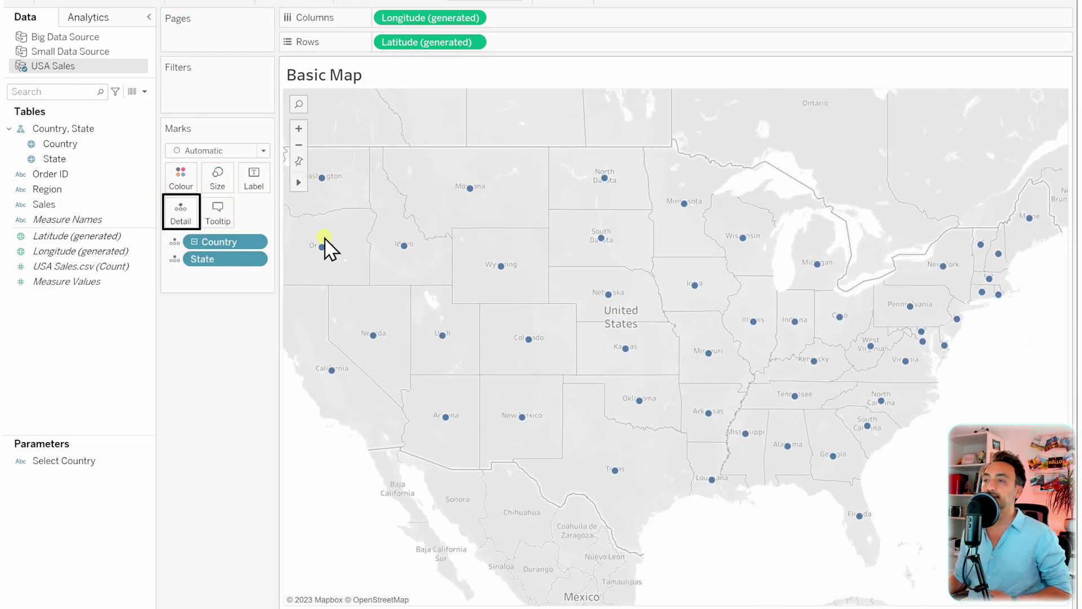
mouse_move(475, 194)
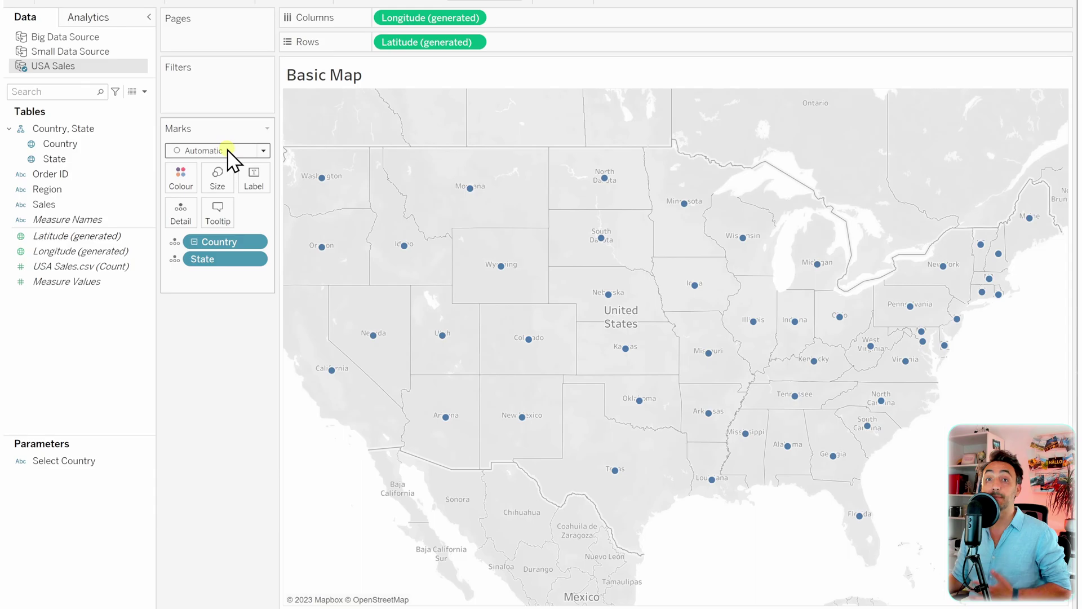
Set the mark type to Map and colour the filled states by Region
click(198, 151)
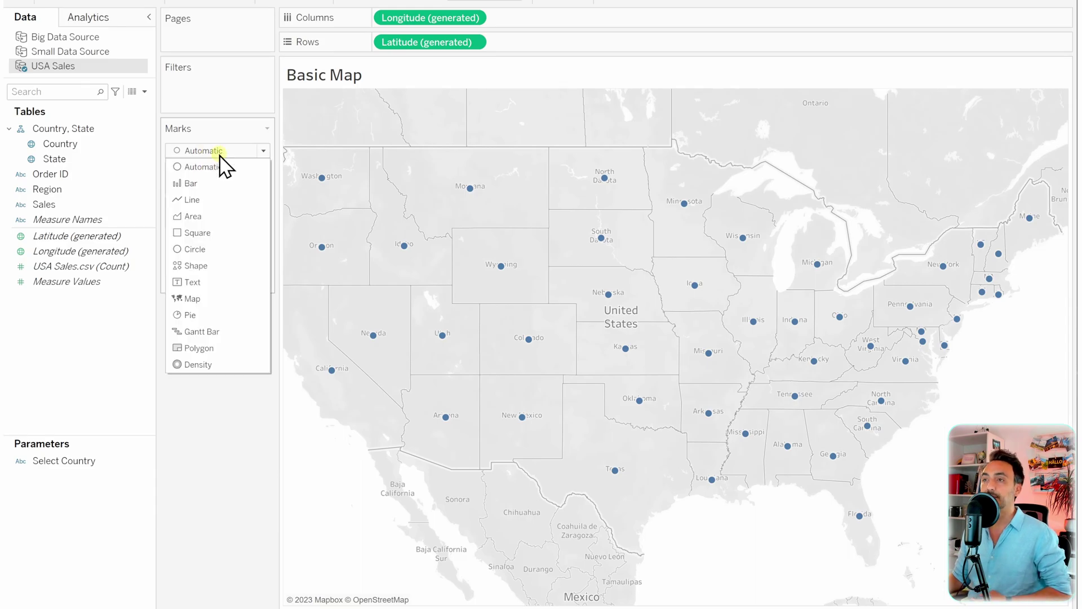
click(226, 297)
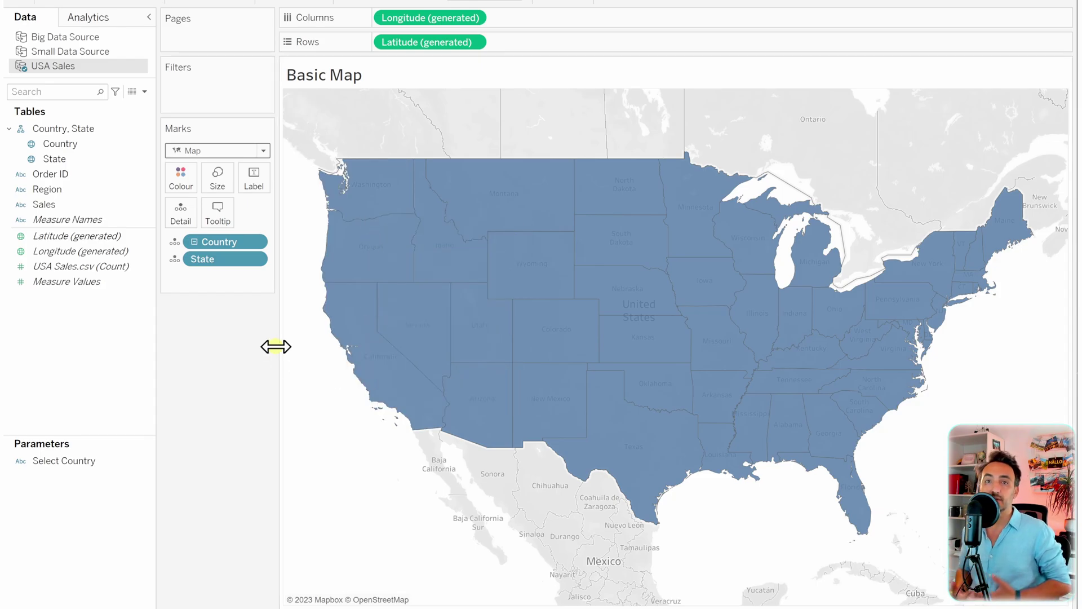
drag(47, 189, 185, 187)
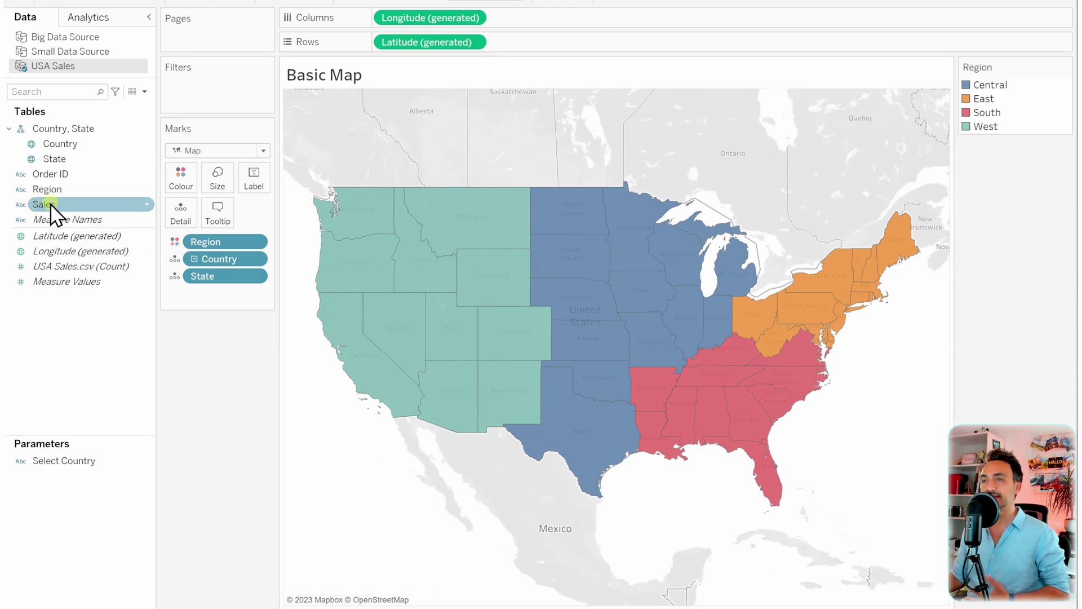
Make Sales a whole-number field, then convert it to continuous and to a measure
click(21, 206)
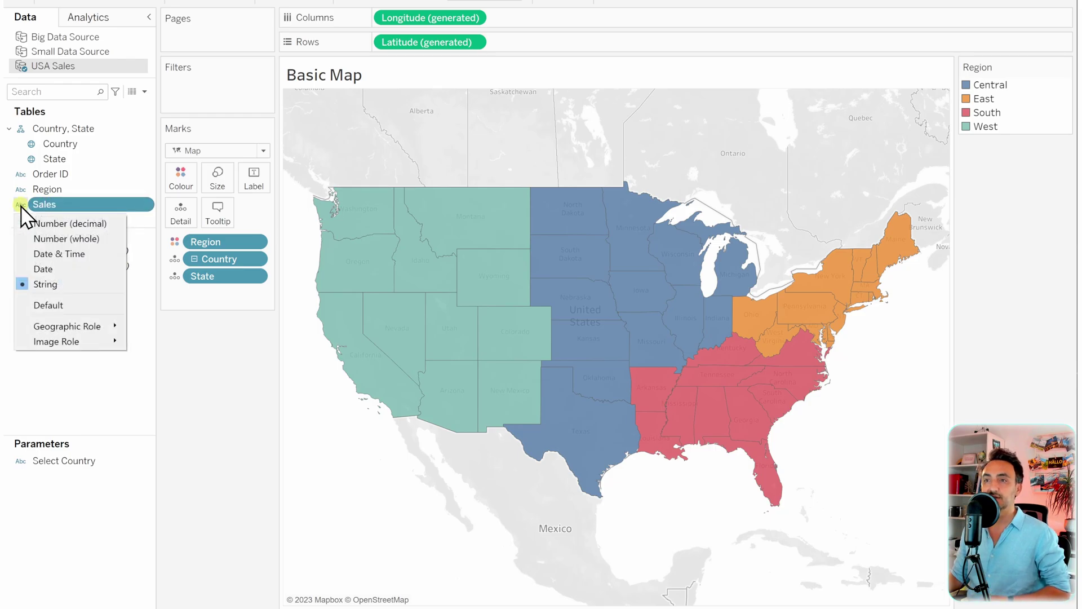
click(81, 240)
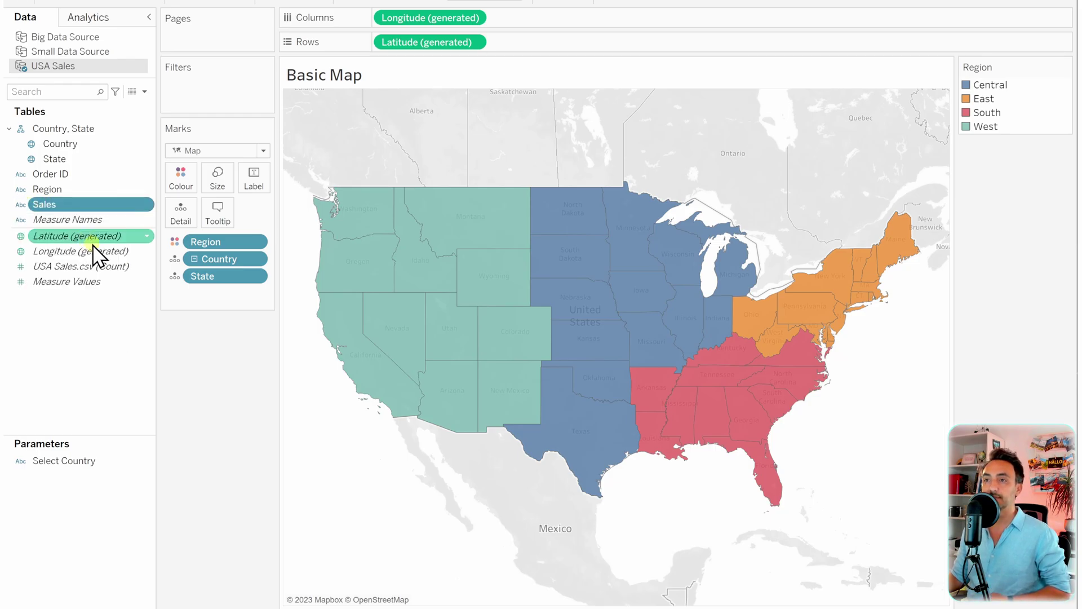
right_click(69, 206)
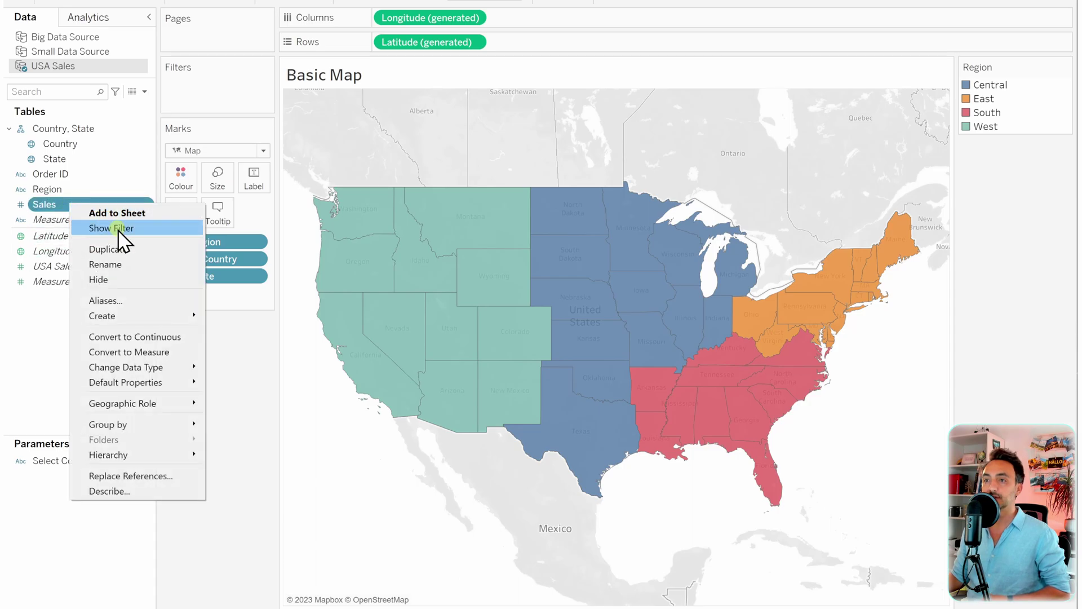
click(148, 337)
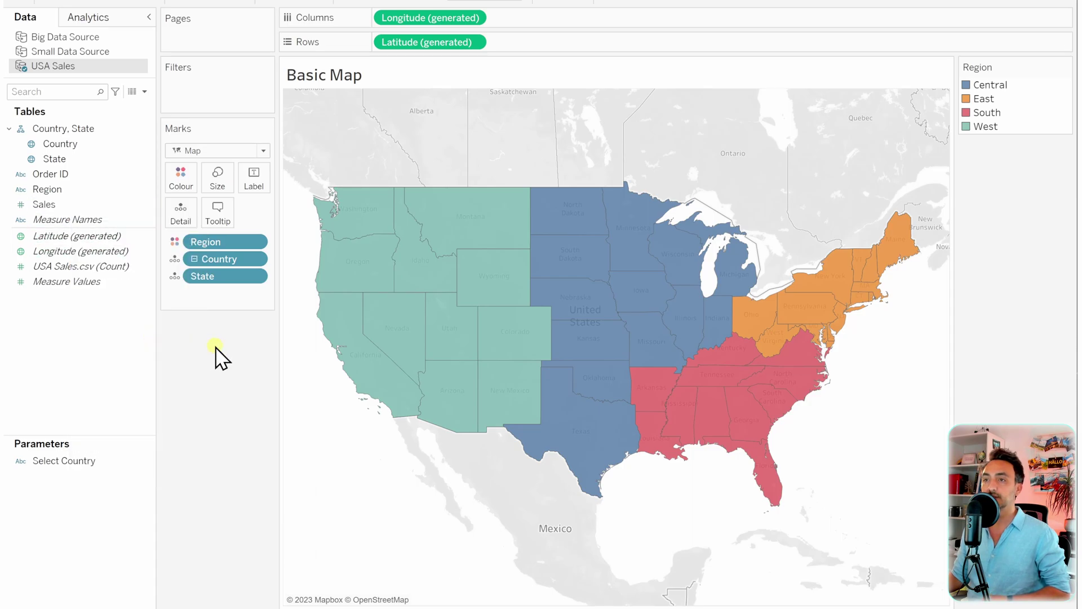
click(96, 206)
right_click(96, 206)
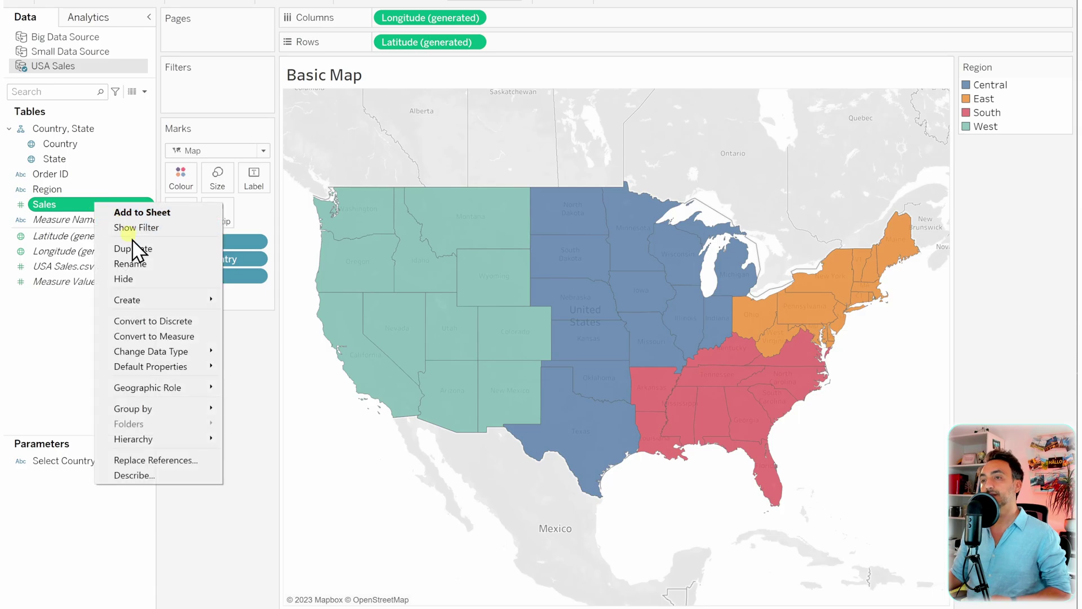
click(167, 336)
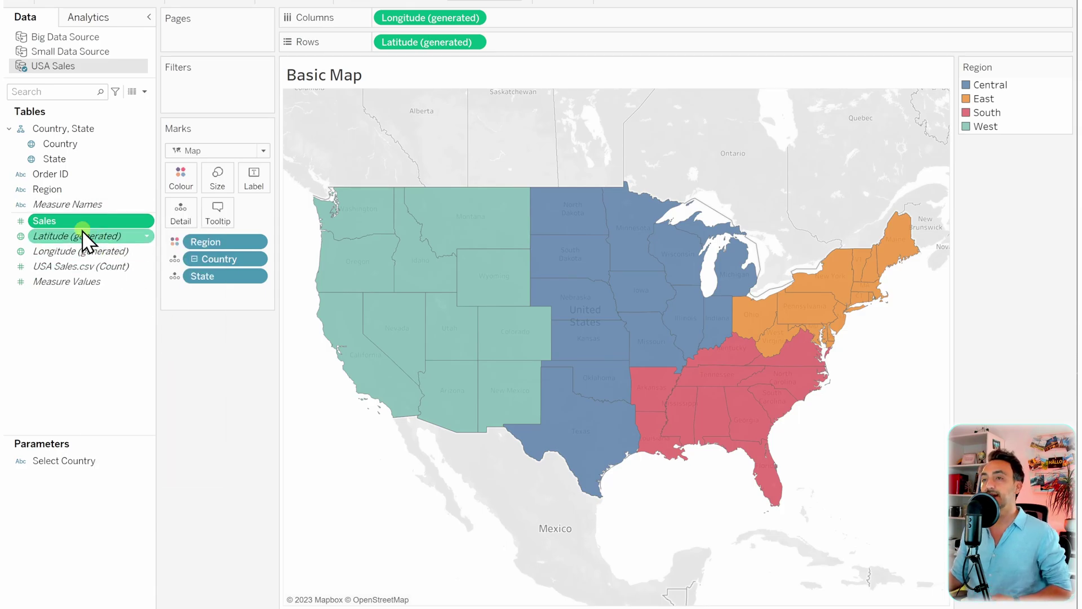
Label each state with its SUM(Sales) value
drag(56, 221, 255, 185)
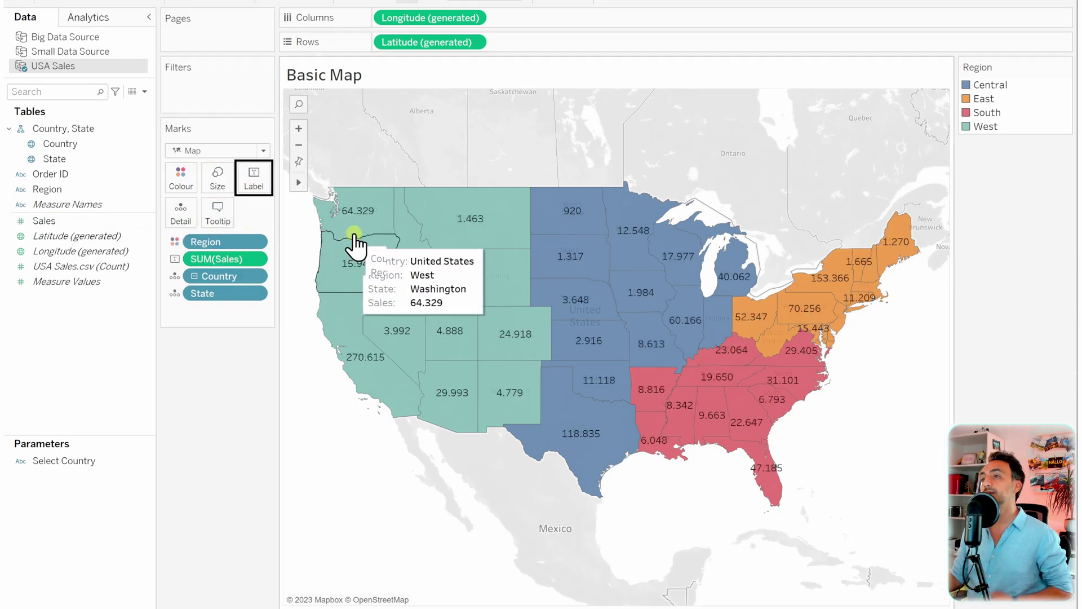
mouse_move(479, 231)
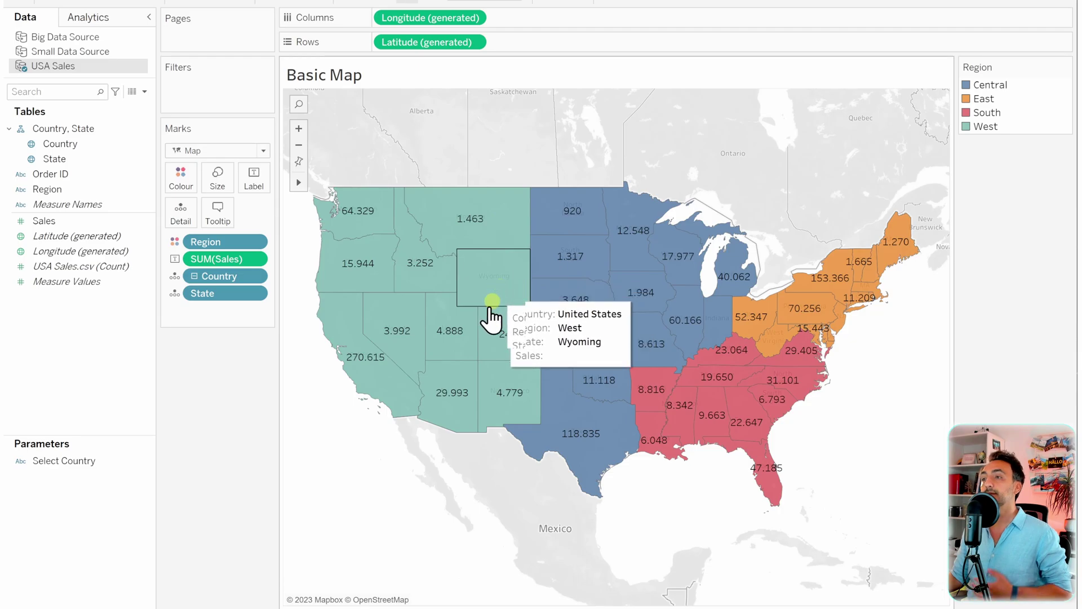
mouse_move(351, 354)
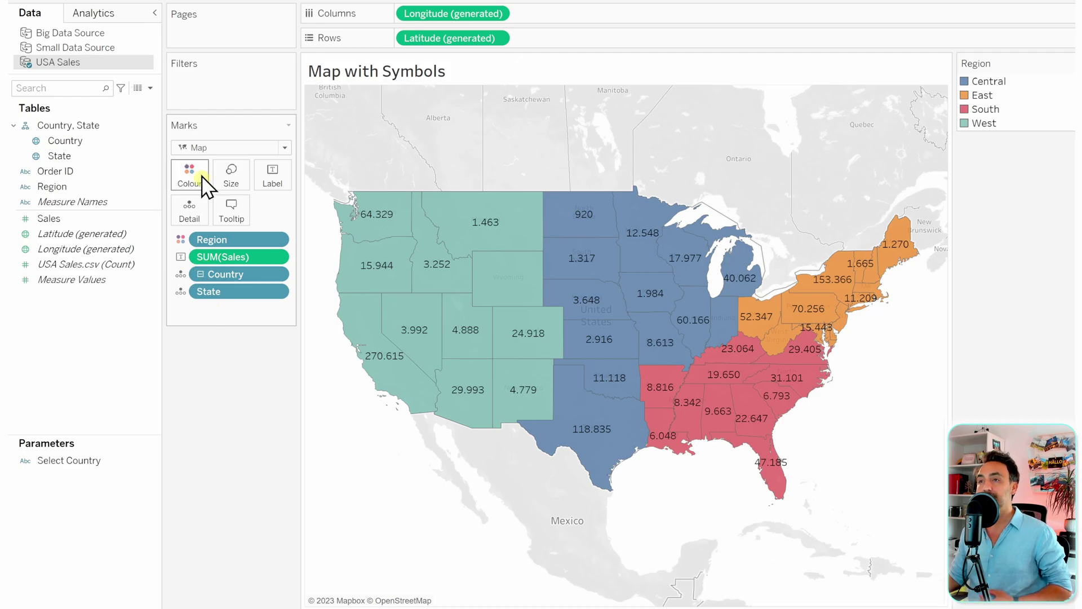
Change marks to circles sized by SUM(Sales) and enlarge them with the Size slider
click(211, 148)
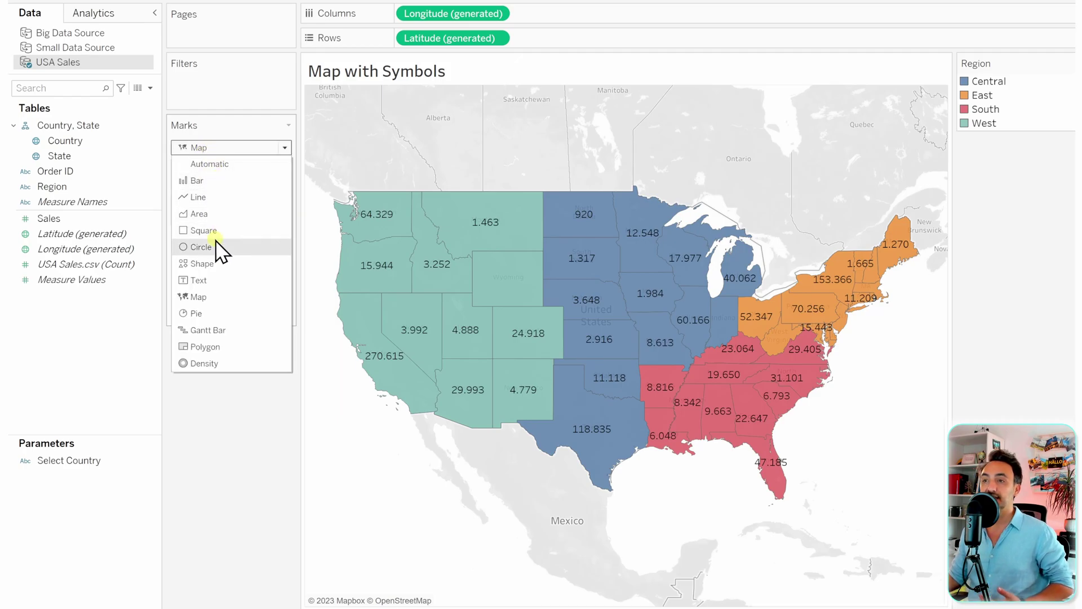
click(201, 247)
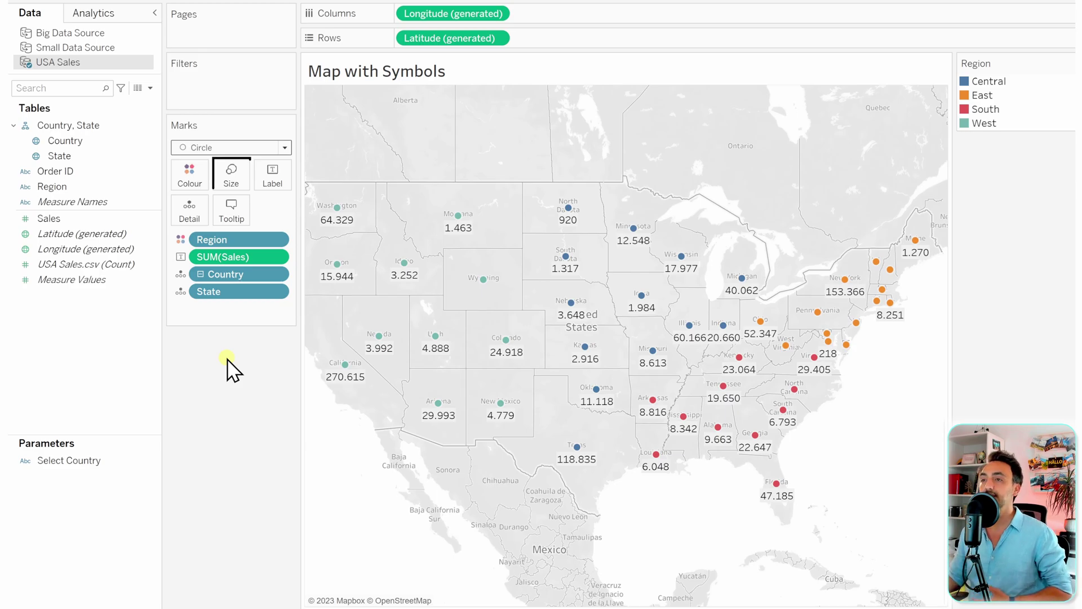
drag(234, 255, 238, 183)
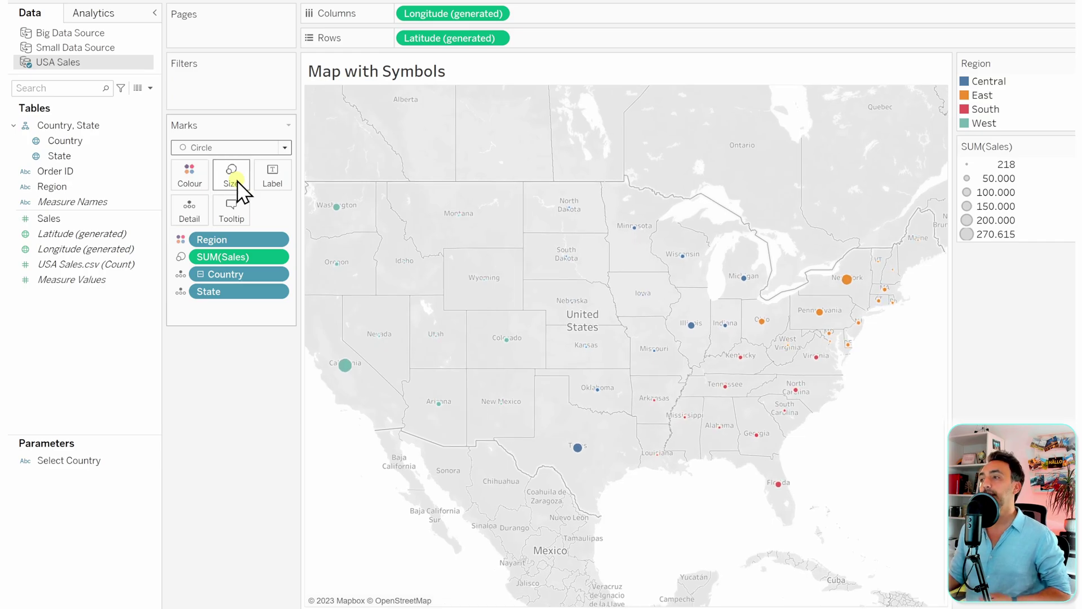
click(237, 182)
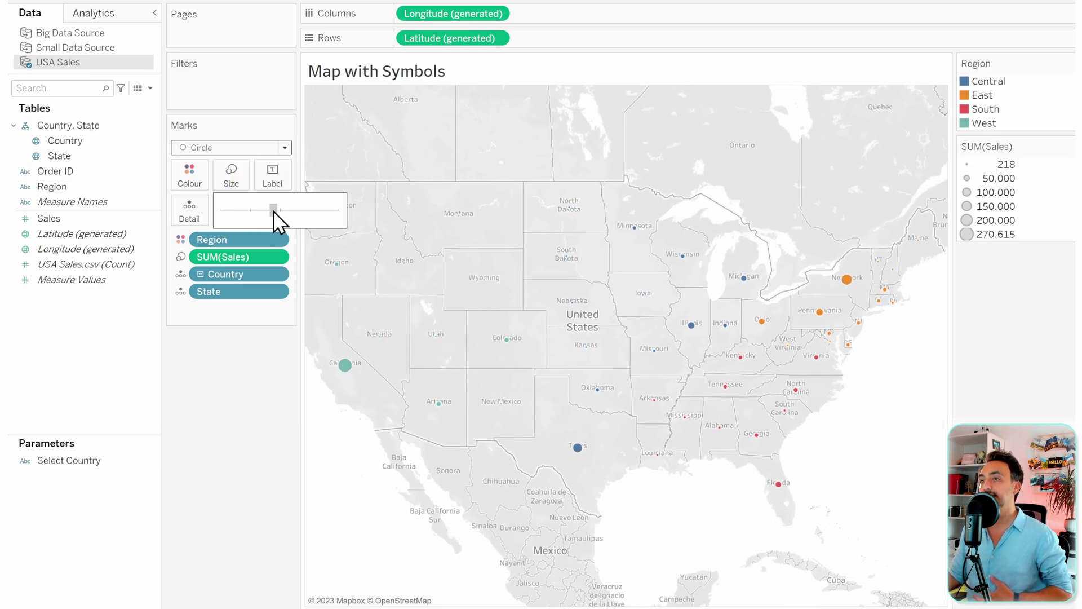
drag(274, 210, 324, 210)
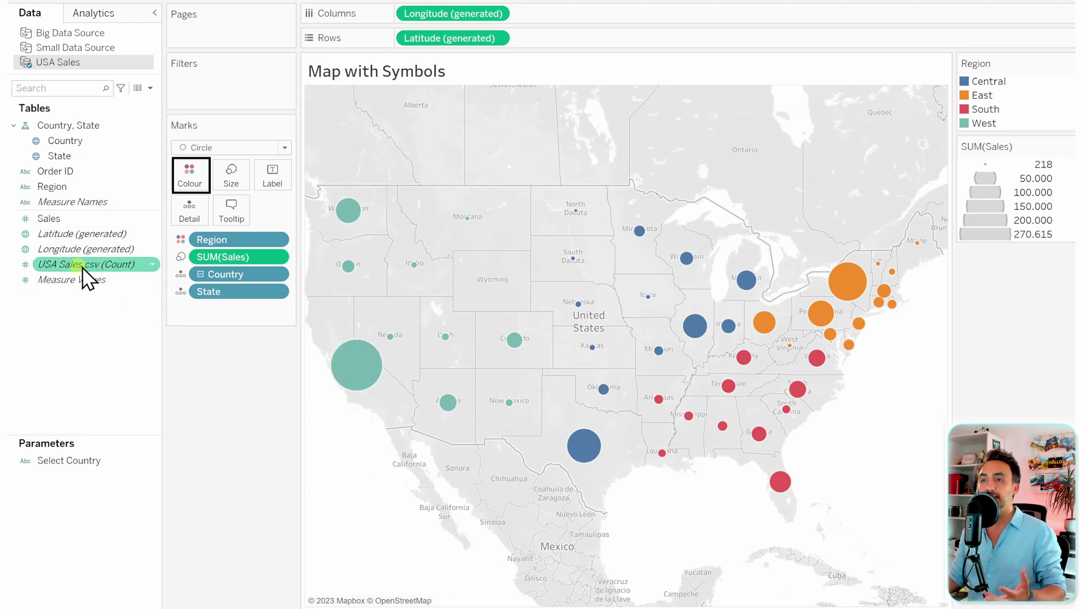
Colour the circles by the record count of USA Sales.csv
drag(79, 268, 195, 186)
mouse_move(379, 361)
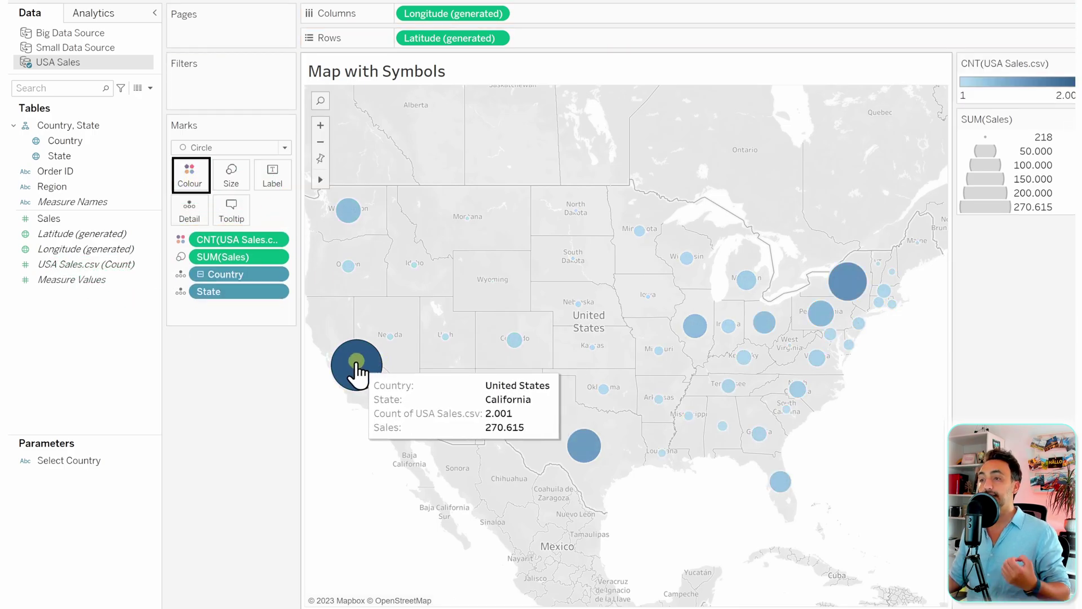
mouse_move(362, 377)
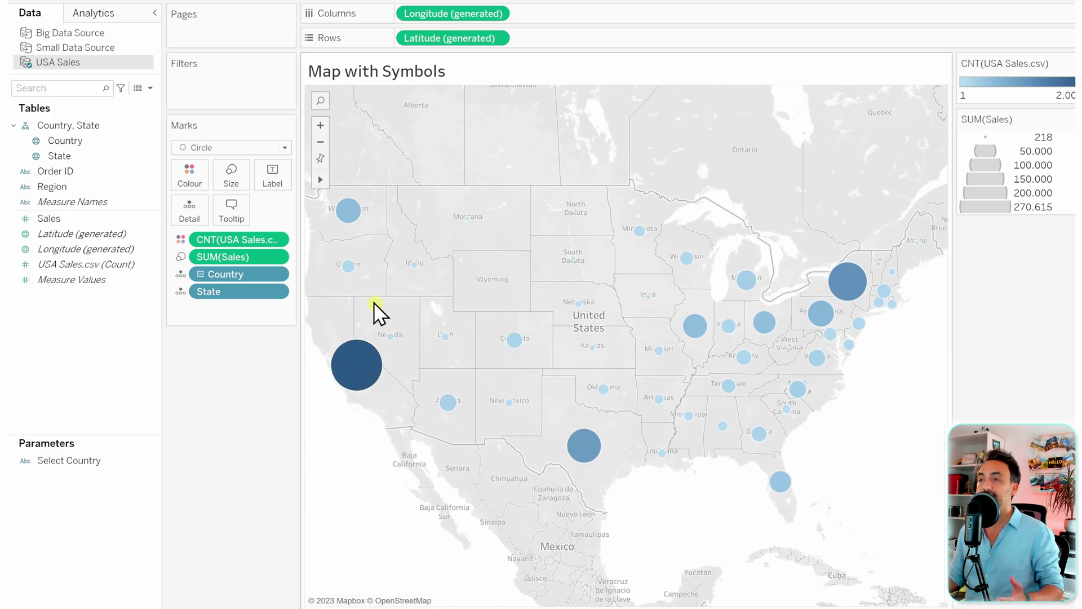
Change the mark type to Shape and make every mark a star
mouse_move(349, 213)
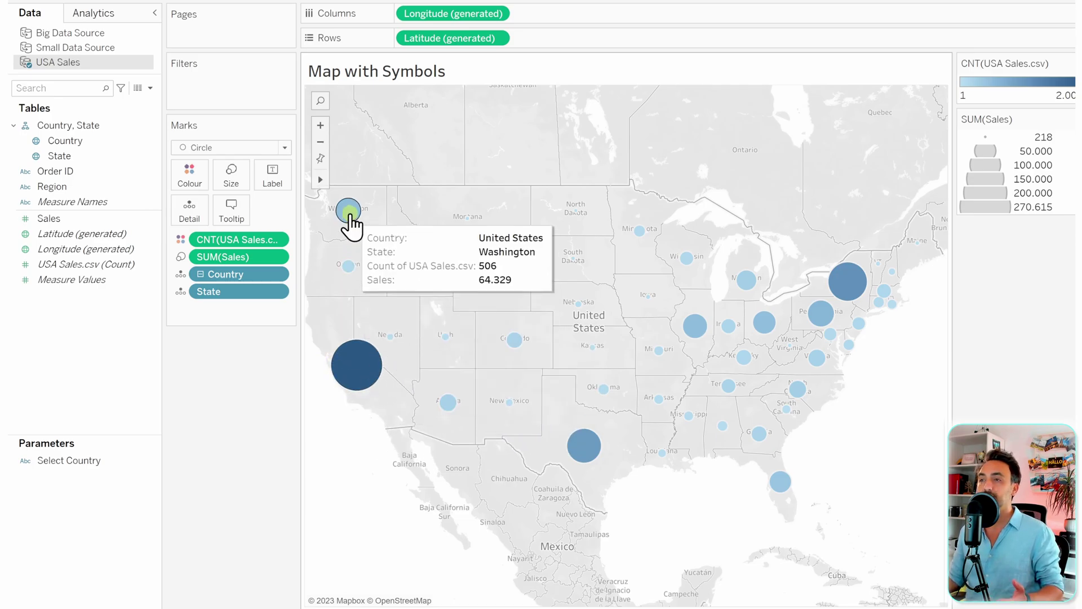
click(230, 149)
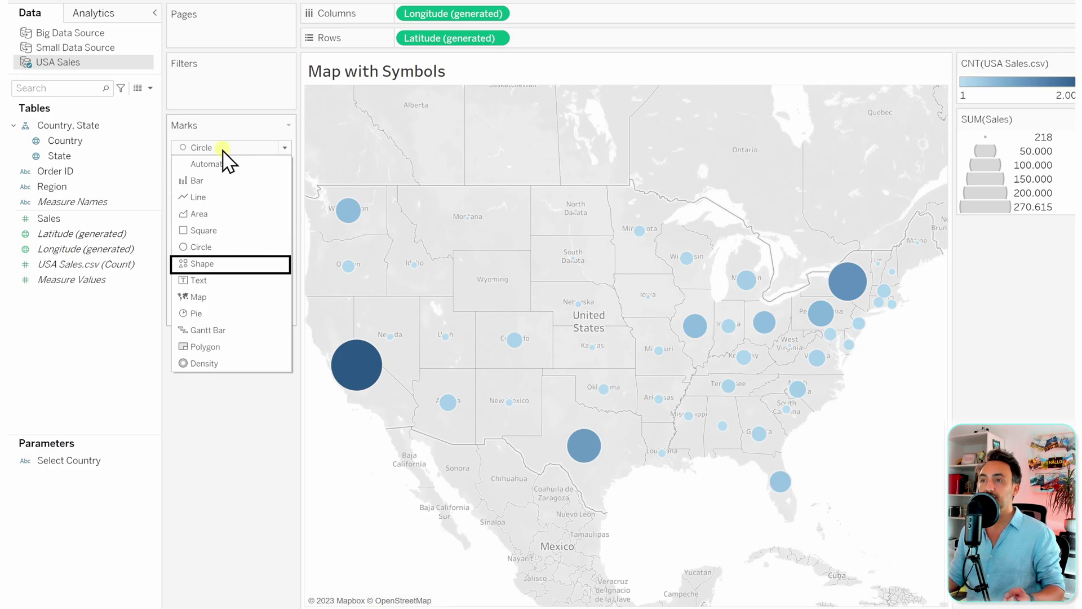
click(221, 263)
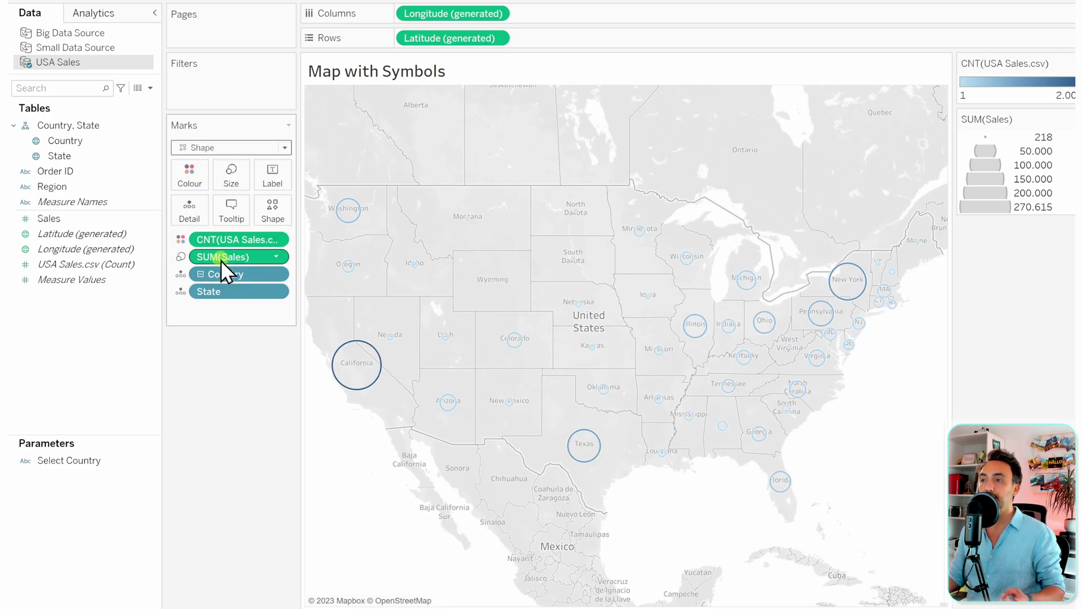
click(274, 212)
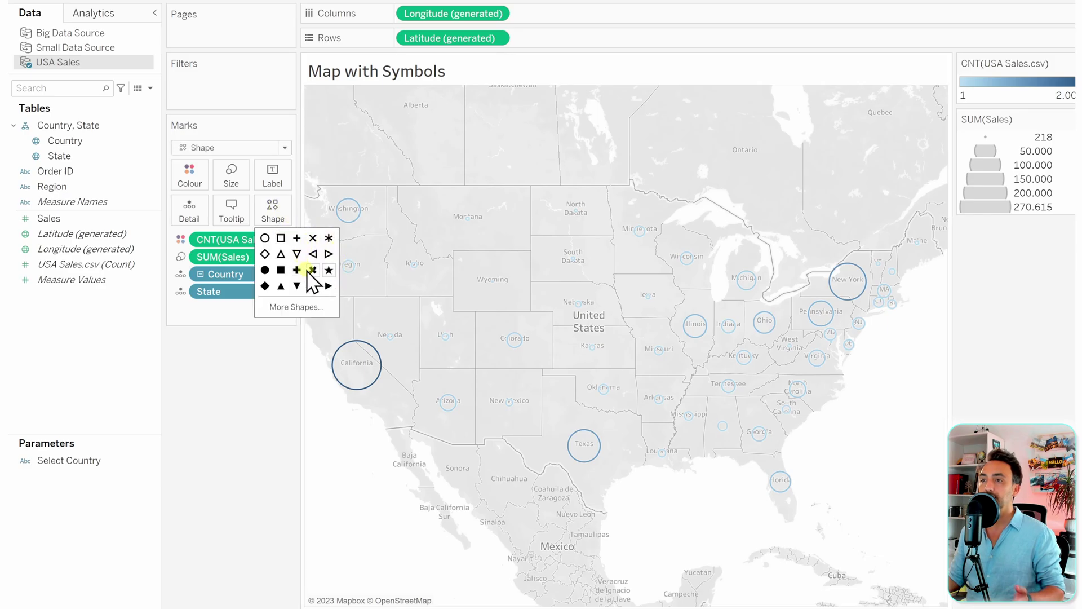
click(329, 271)
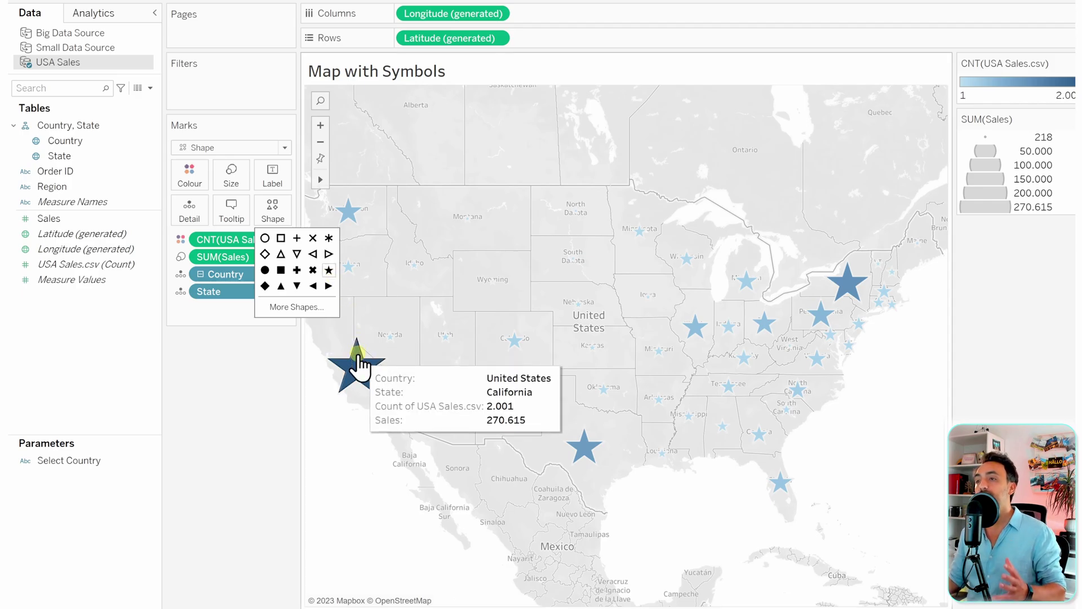
click(268, 342)
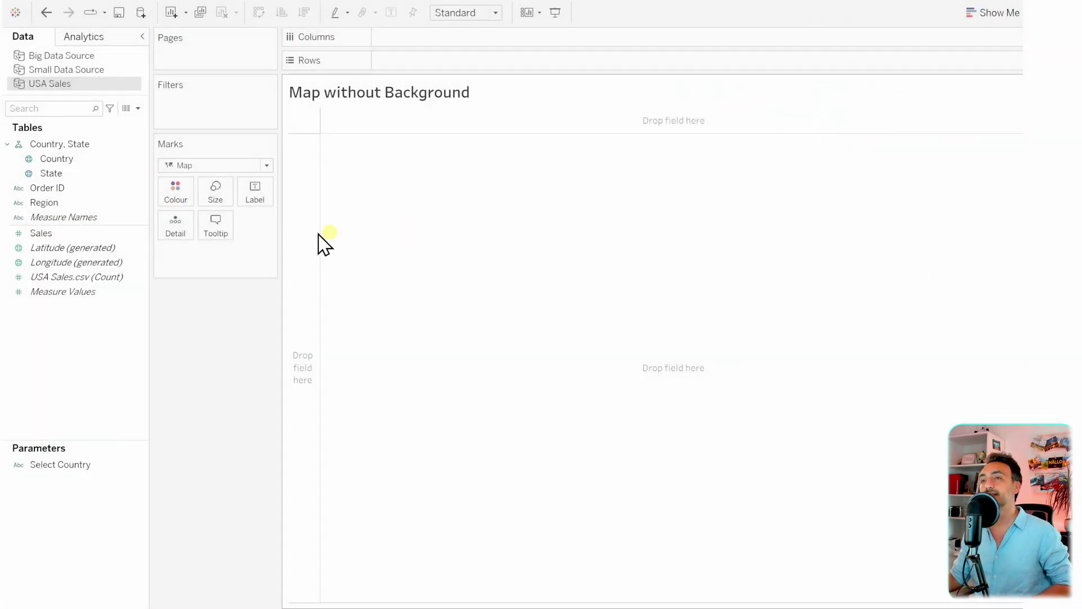
Draw a filled US map from Country, with State as detail, coloured by Region
drag(86, 162, 503, 273)
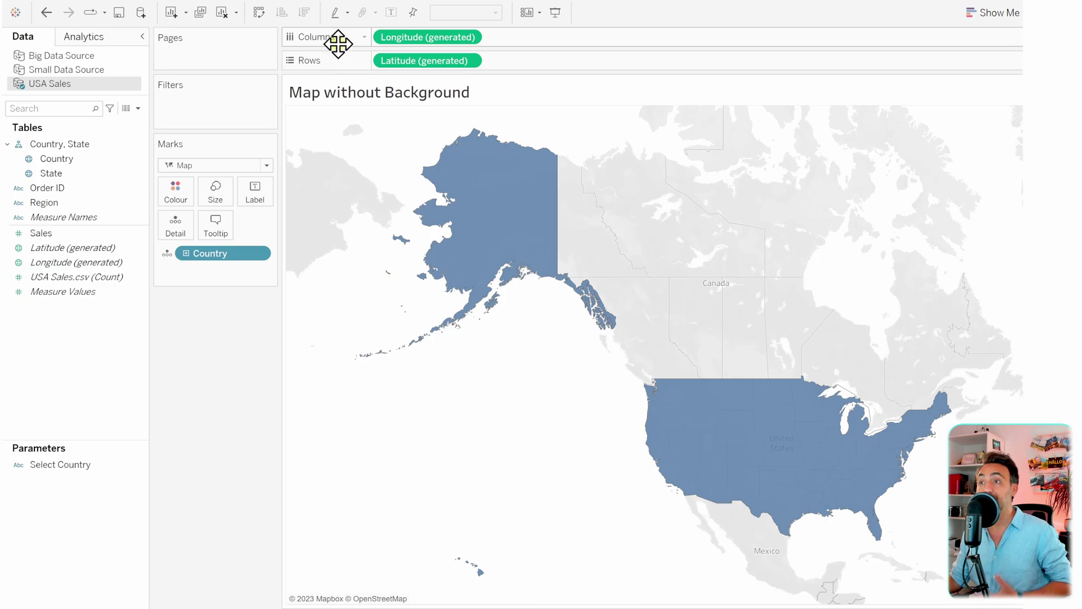
drag(54, 173, 180, 237)
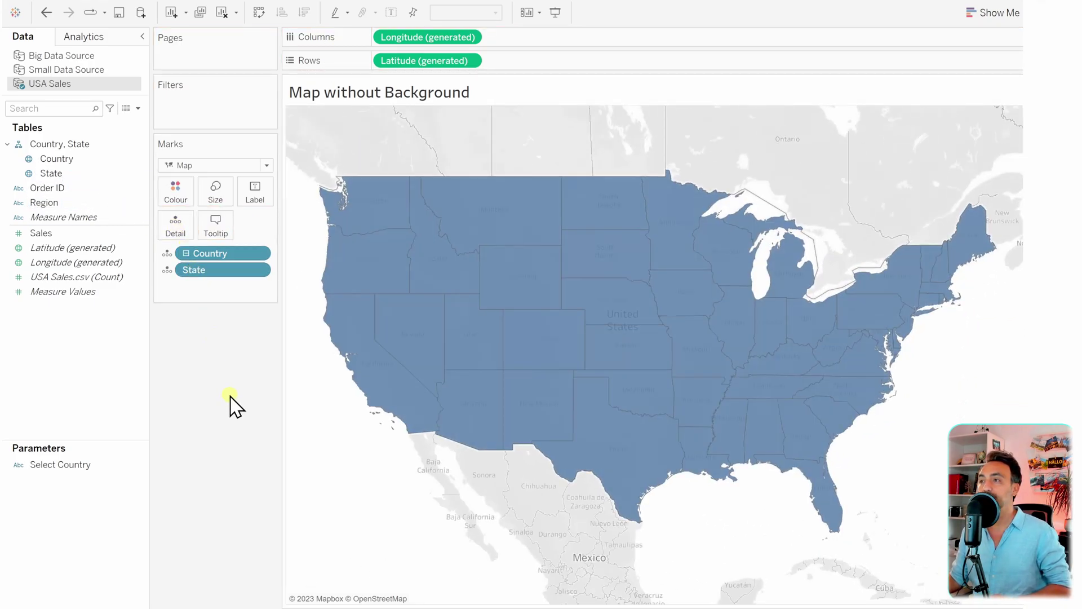
click(51, 210)
drag(50, 209, 175, 192)
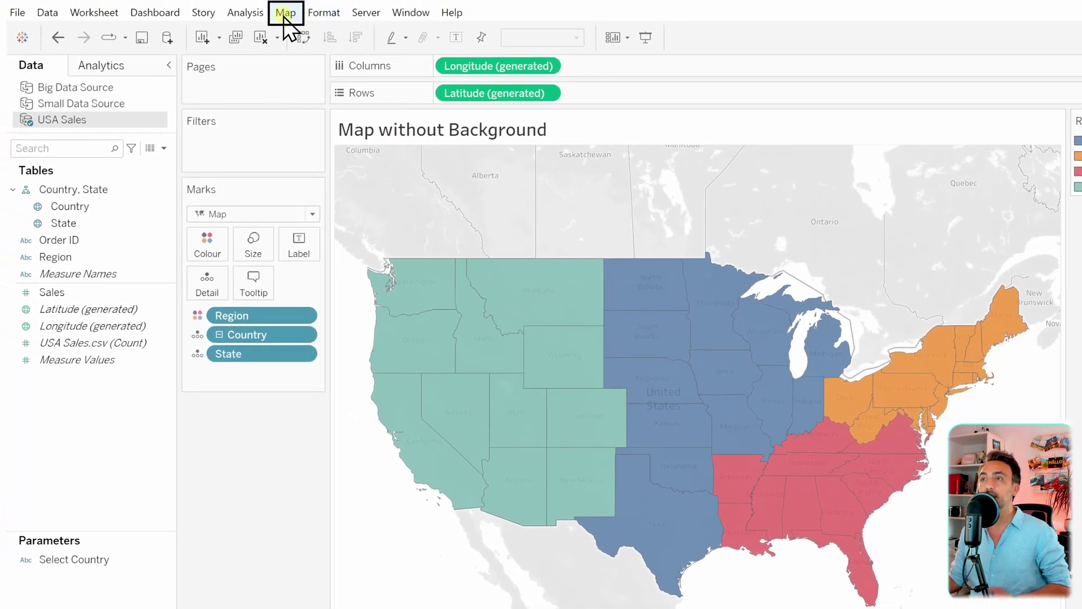
In Background Layers, hide the Base, Land Cover, state border and state name layers
click(283, 14)
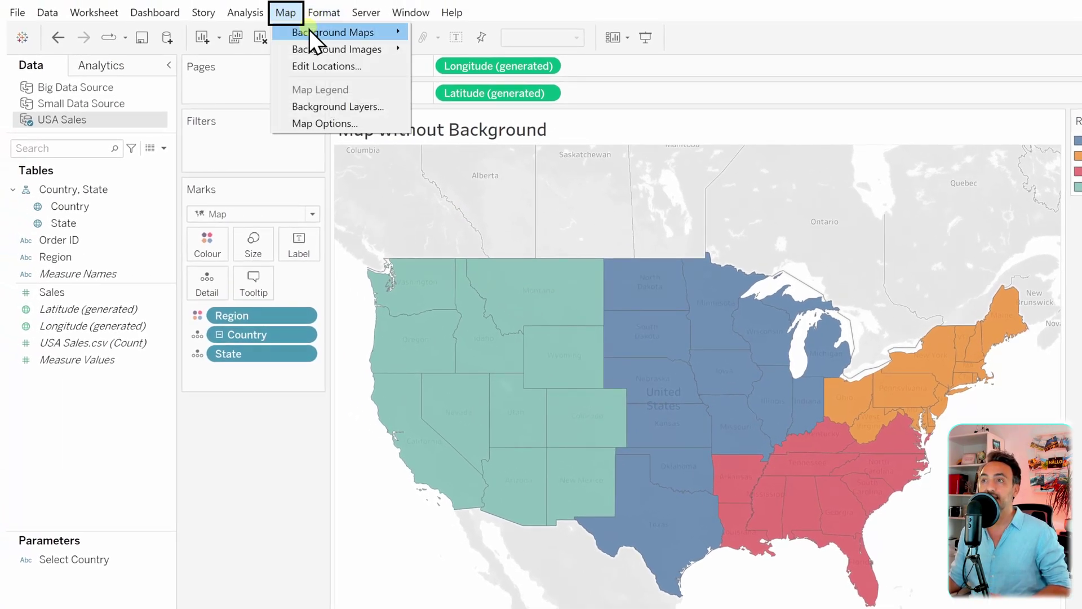
click(380, 107)
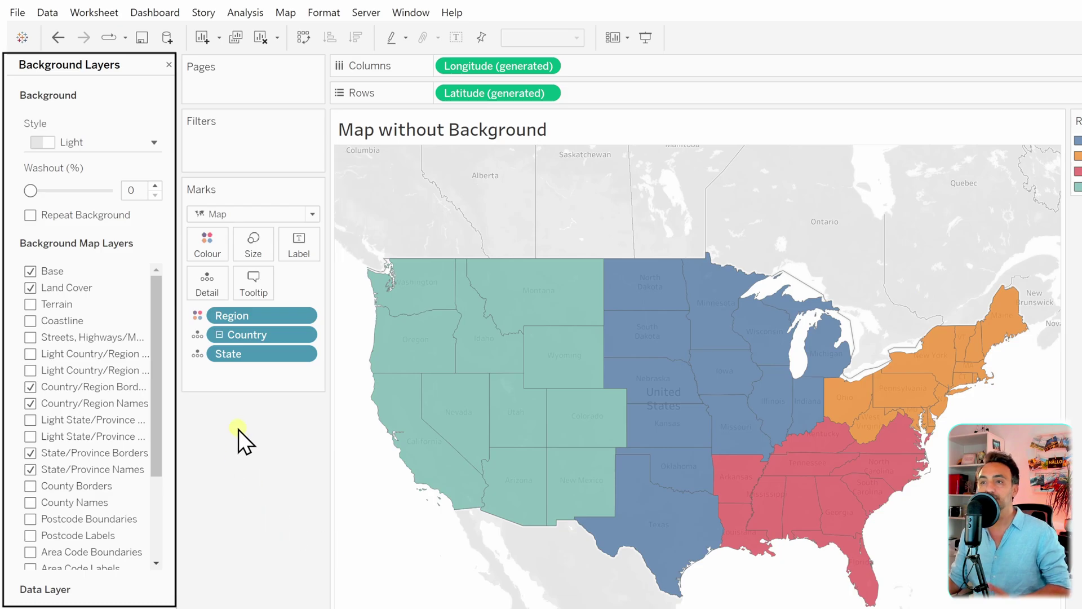
click(30, 271)
click(31, 288)
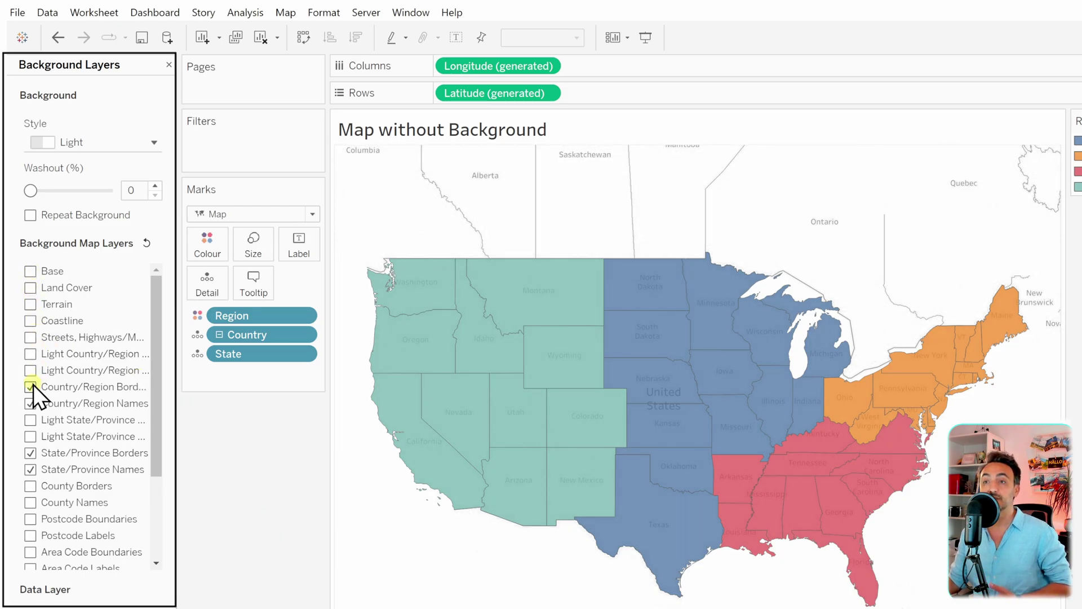
click(31, 454)
click(31, 469)
scroll(96, 438, down, 3)
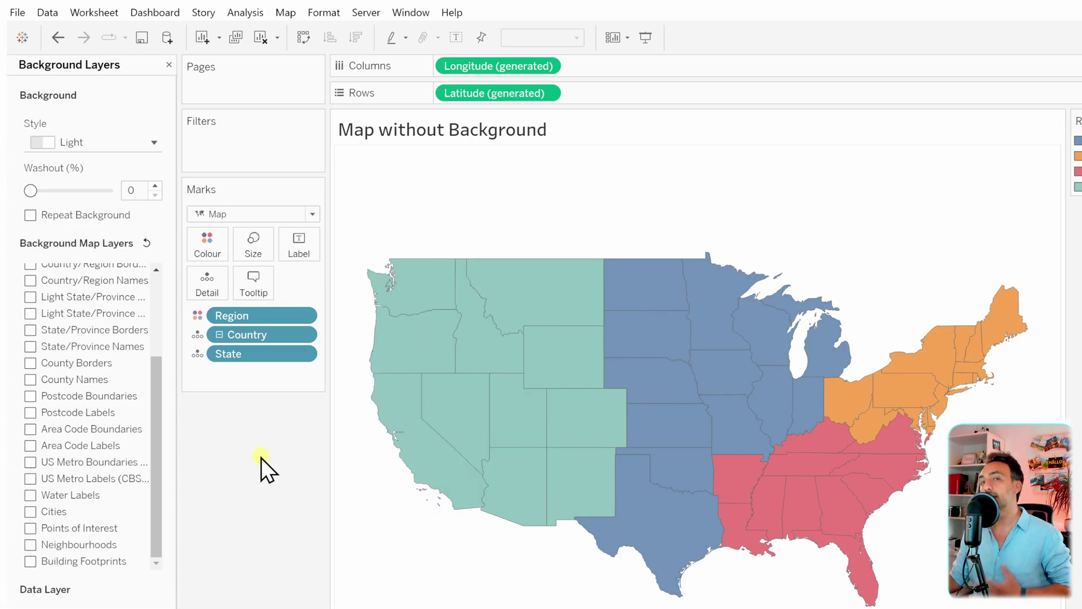
Undo the layer removals and set the background washout to 55%
click(59, 38)
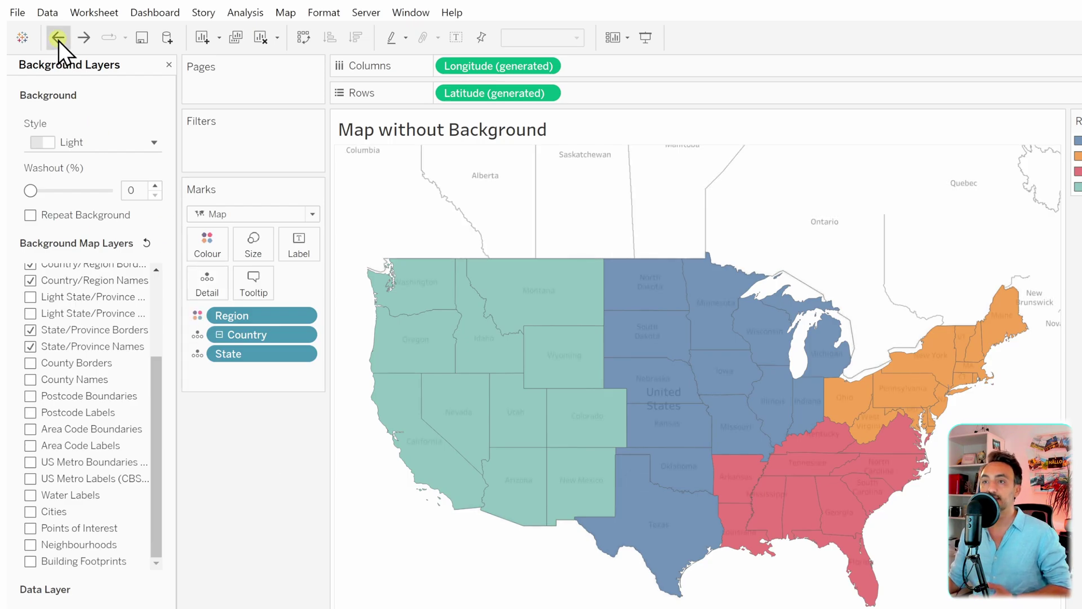
click(59, 40)
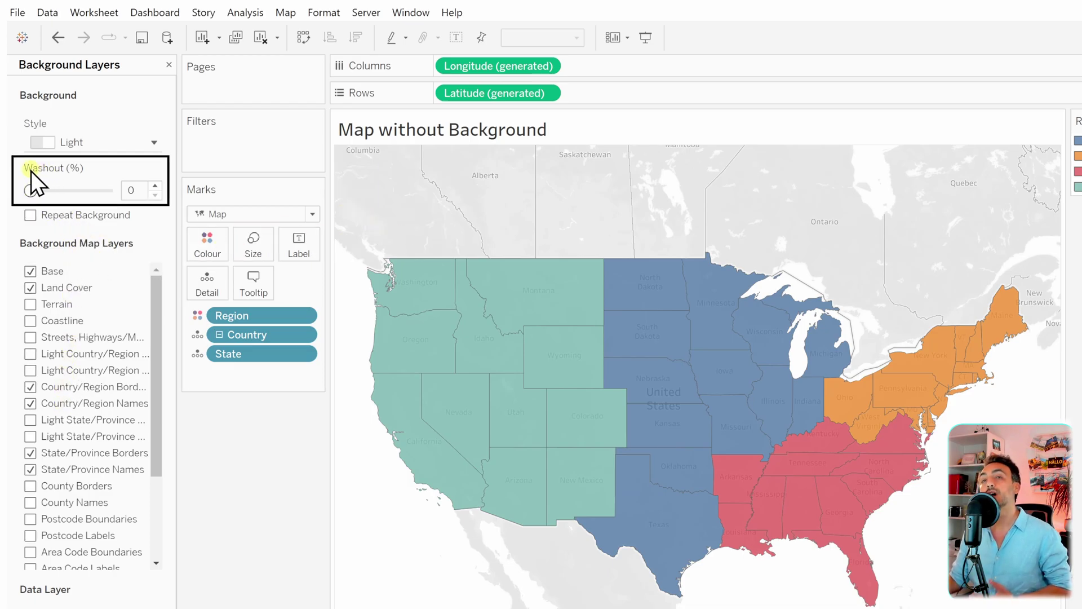
drag(28, 190, 113, 191)
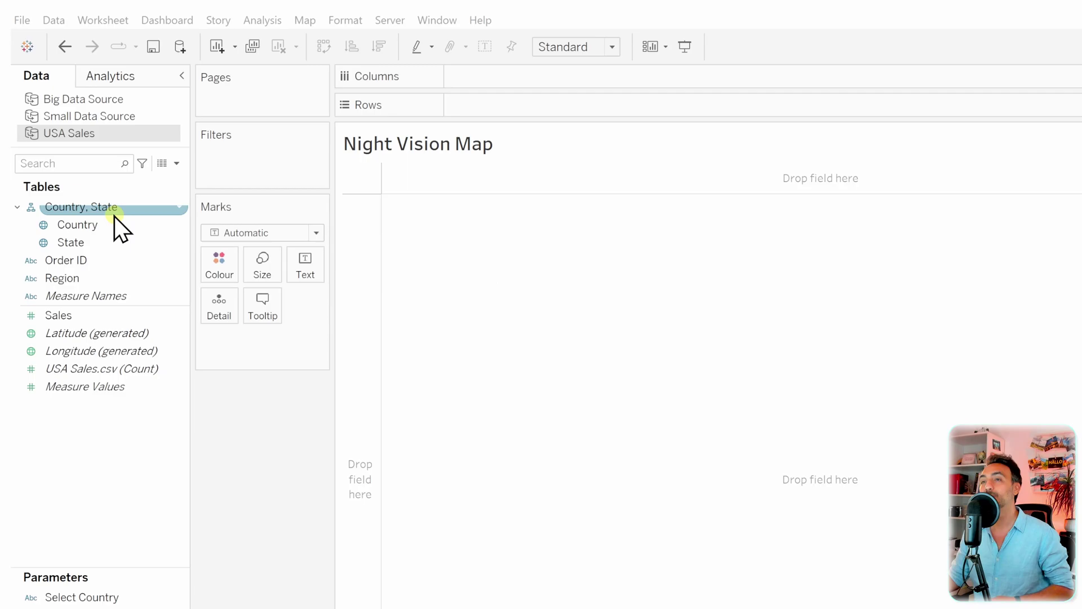
Plot Country with State detail on the Night Vision Map for one mark per state
drag(89, 228, 594, 344)
drag(120, 265, 235, 321)
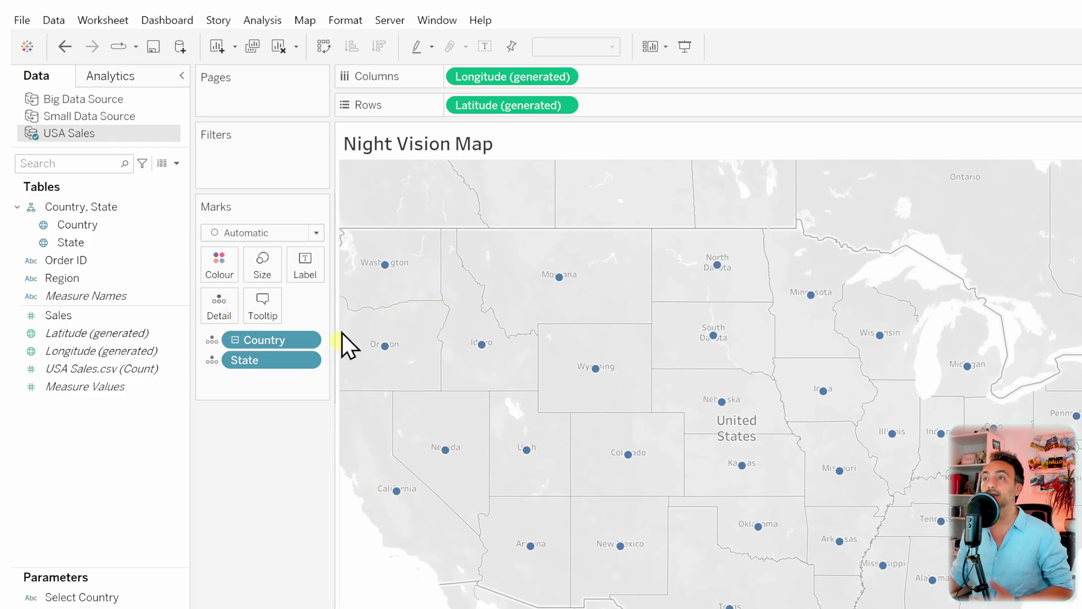
click(305, 26)
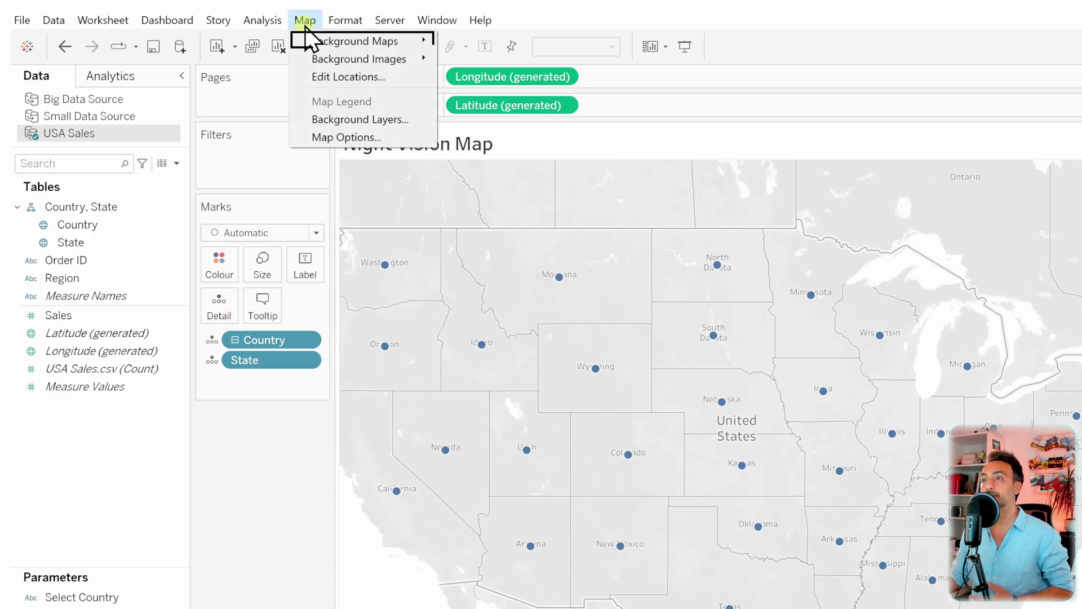
mouse_move(311, 46)
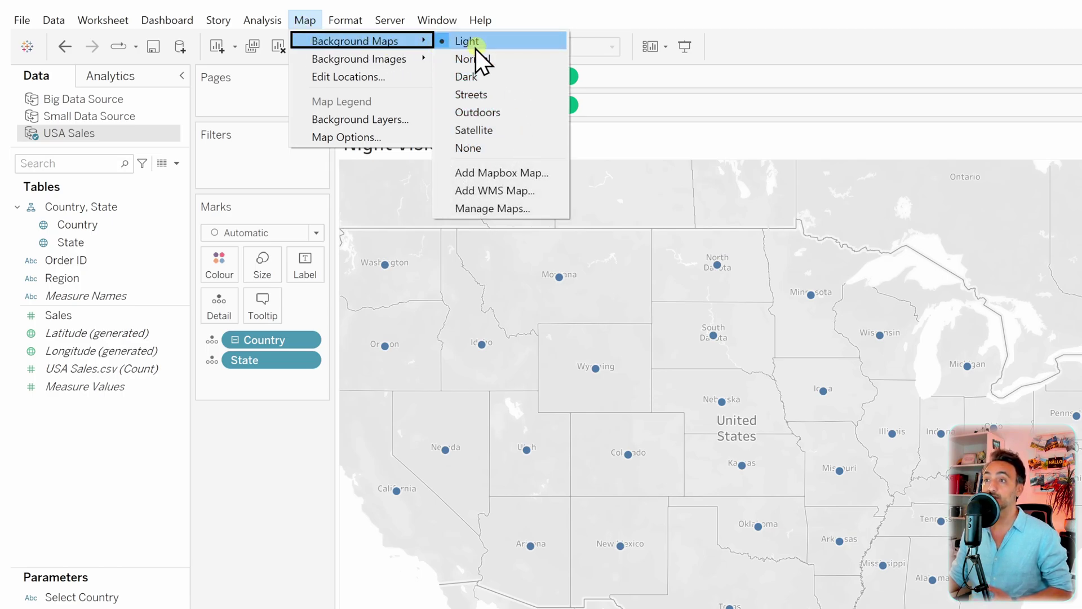
click(399, 123)
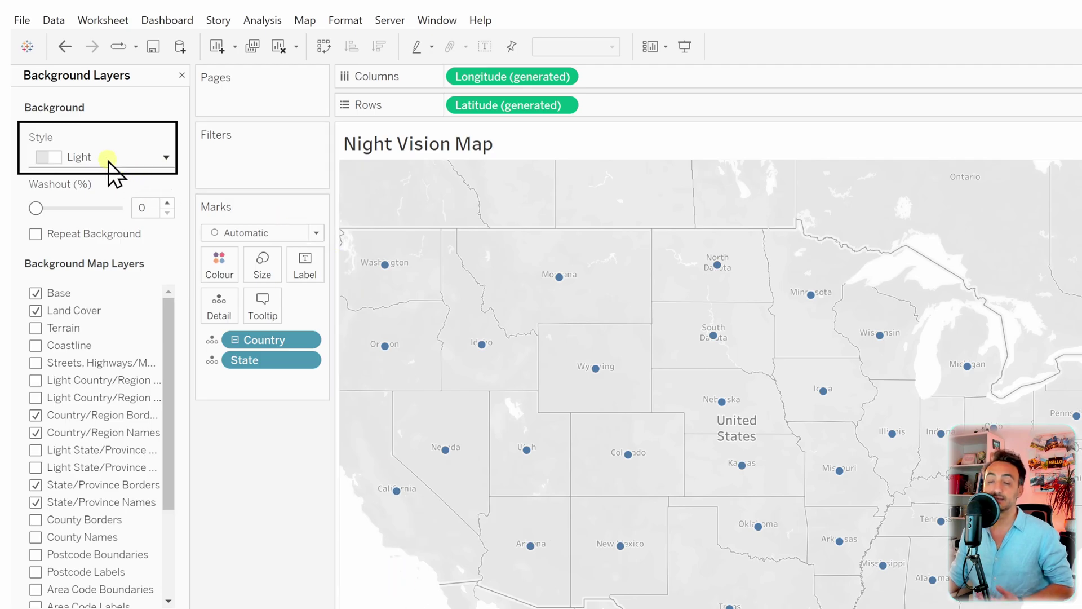
Try the Normal and Satellite background styles, then set the map style to Dark
click(109, 161)
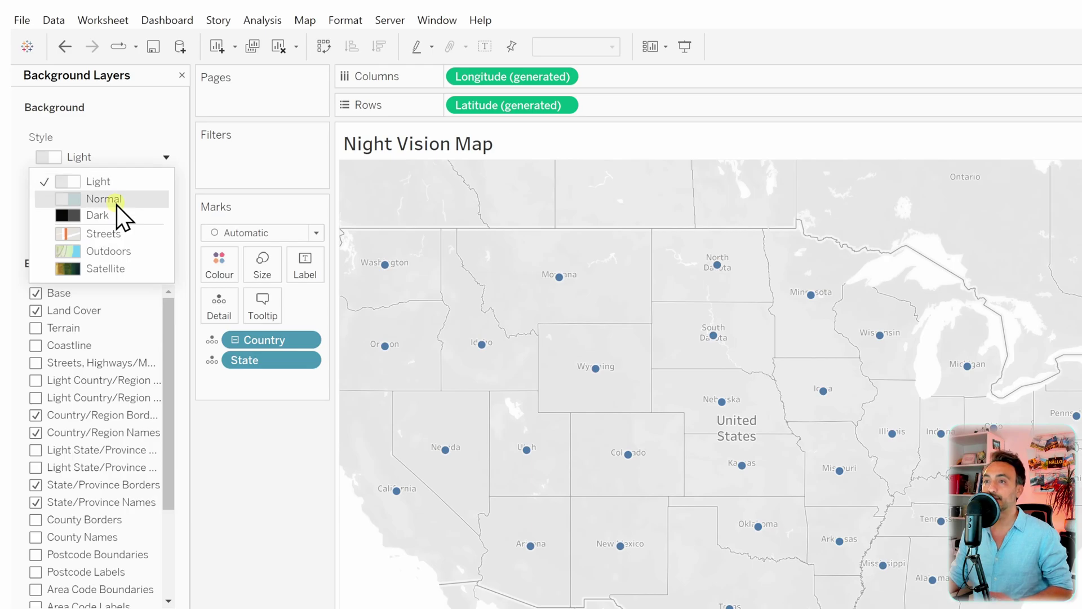
click(117, 203)
click(111, 166)
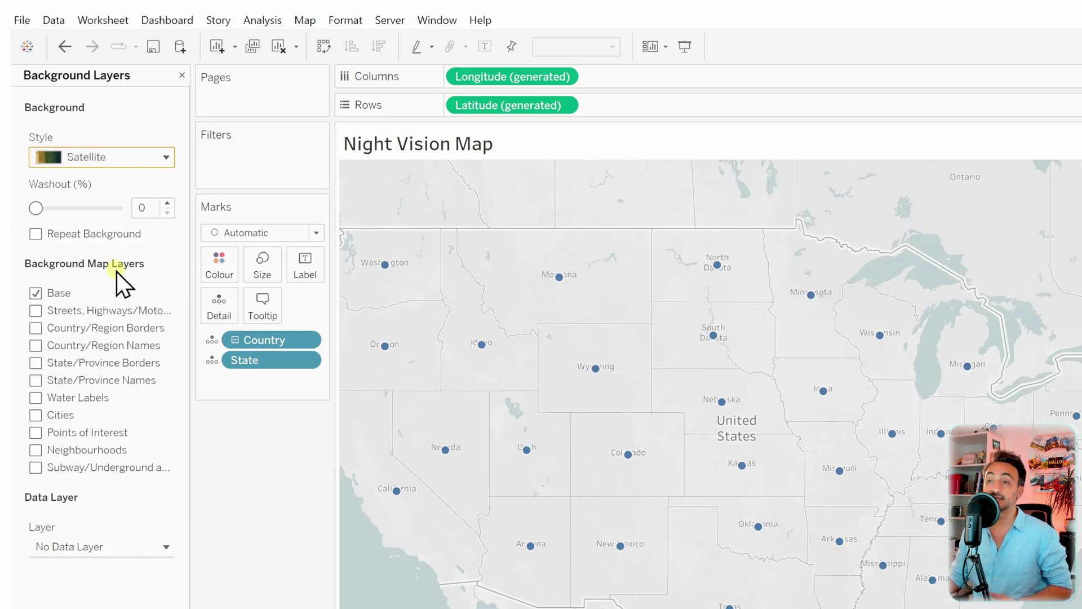
click(117, 270)
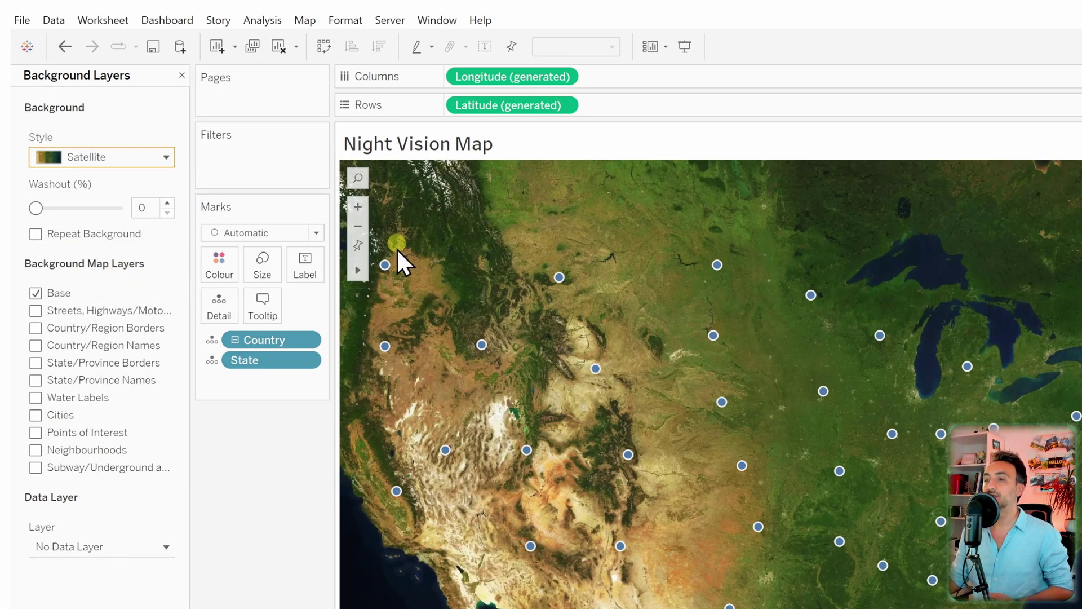
click(113, 158)
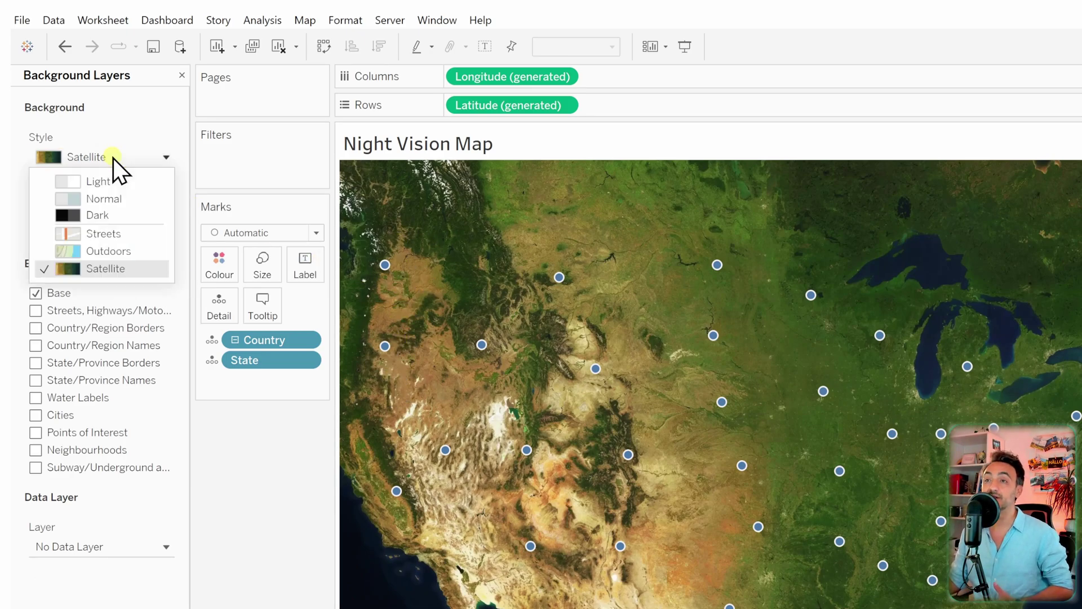
click(110, 212)
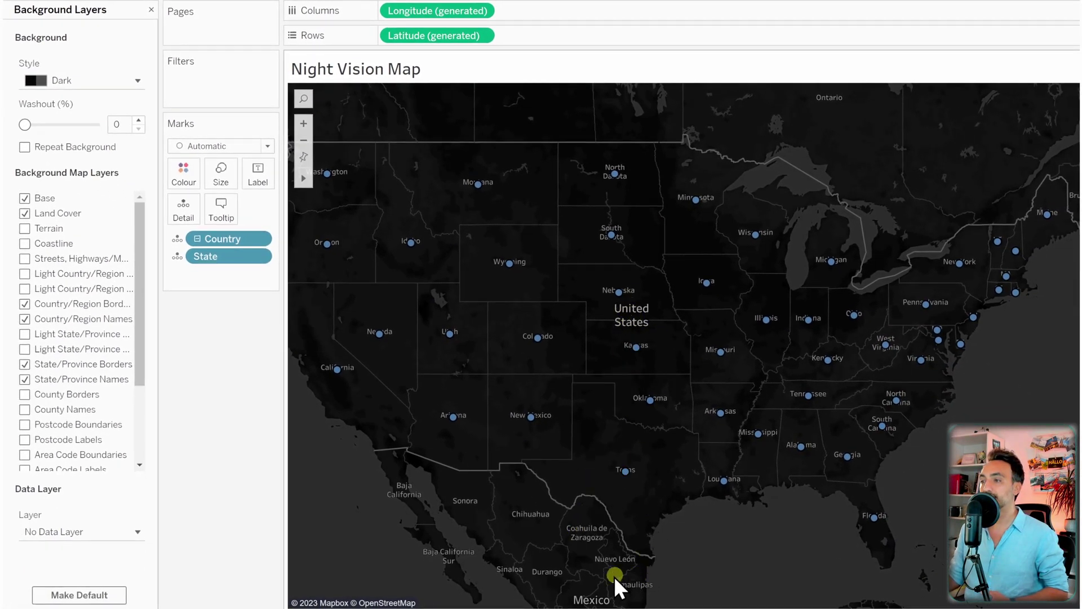
Hide the country/region name labels and size the state circles by Sales, enlarged
click(24, 318)
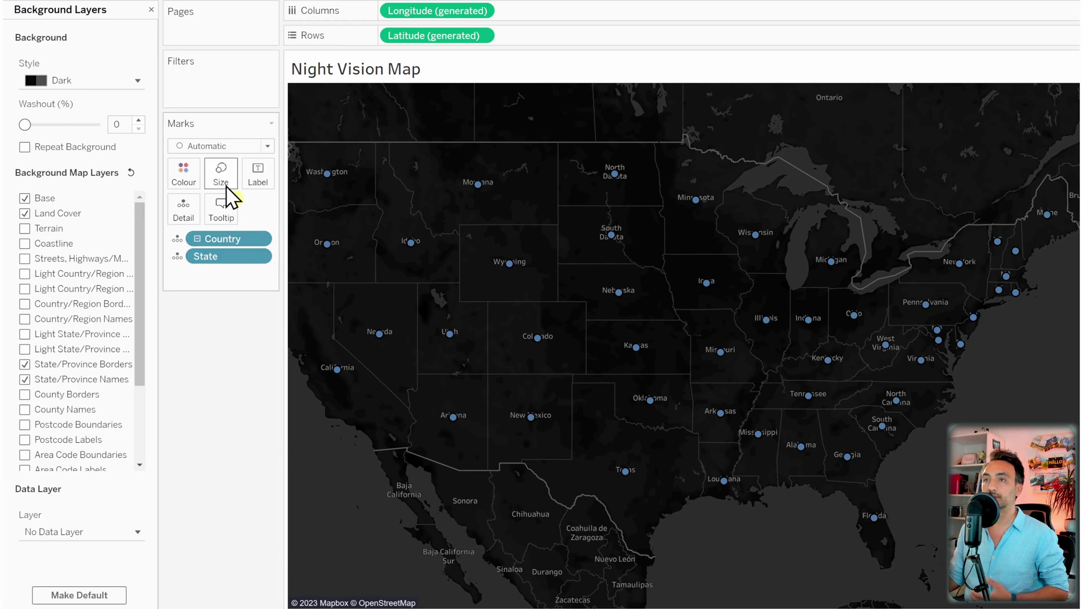
click(151, 10)
drag(66, 218, 216, 175)
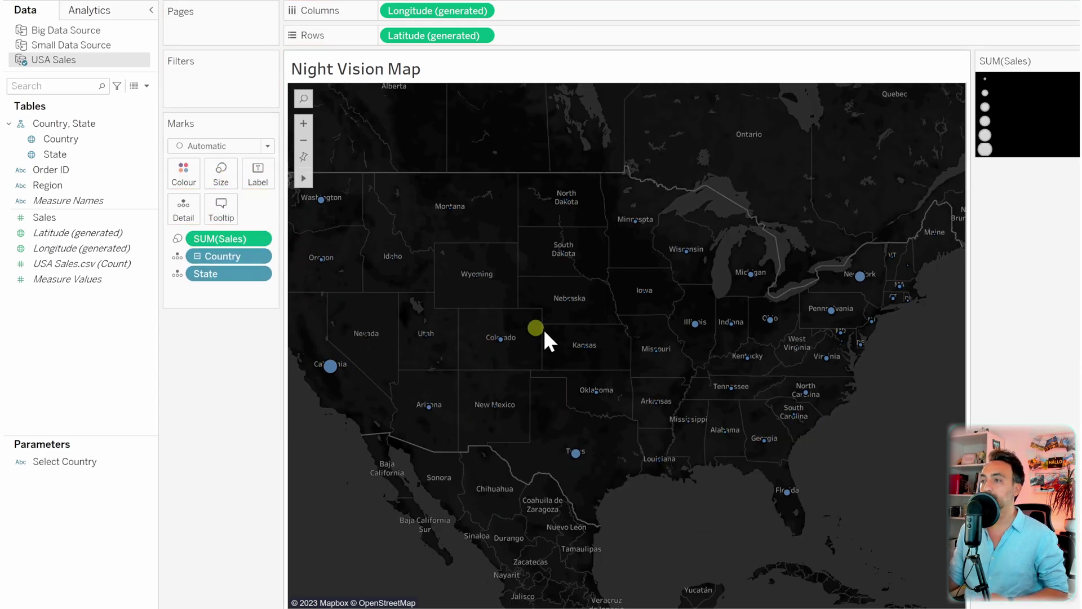
click(221, 174)
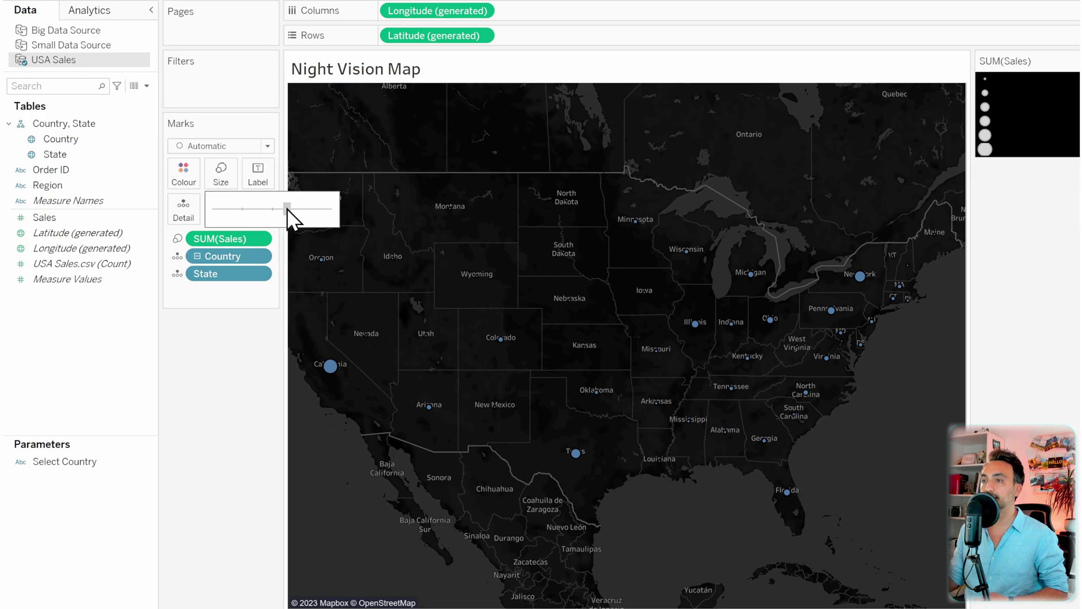
drag(284, 208, 290, 208)
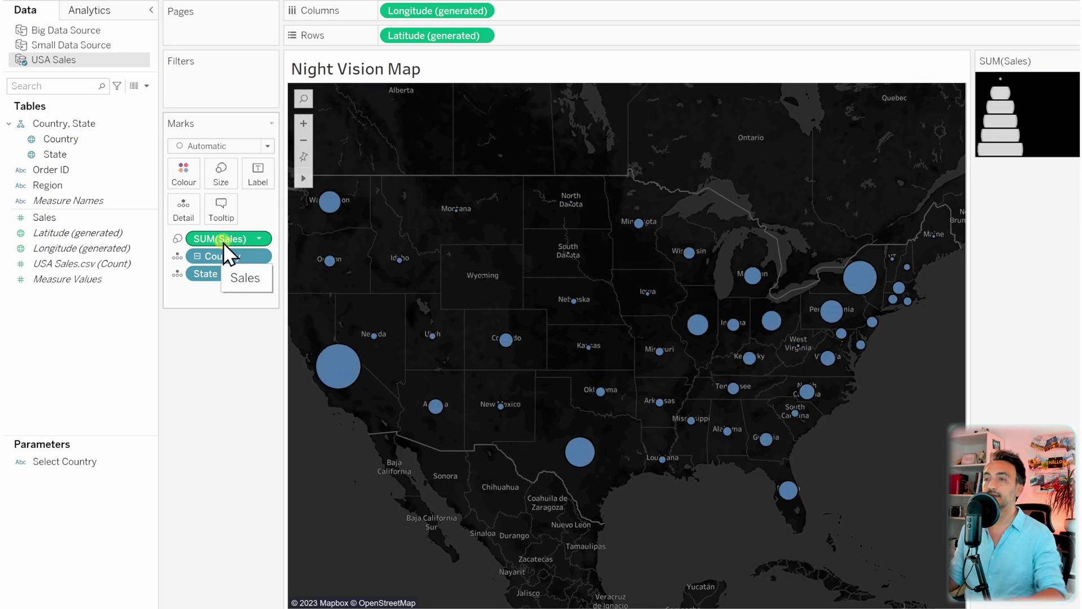
Colour the circles by Sales using the Blue-Green Sequential palette
drag(225, 240, 186, 178)
click(191, 181)
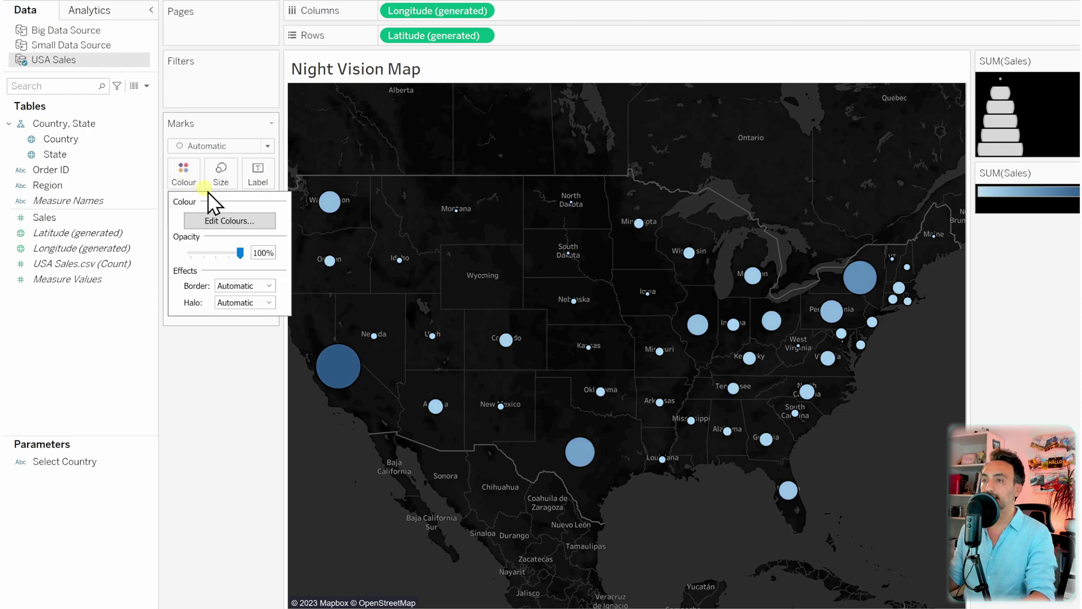
click(227, 221)
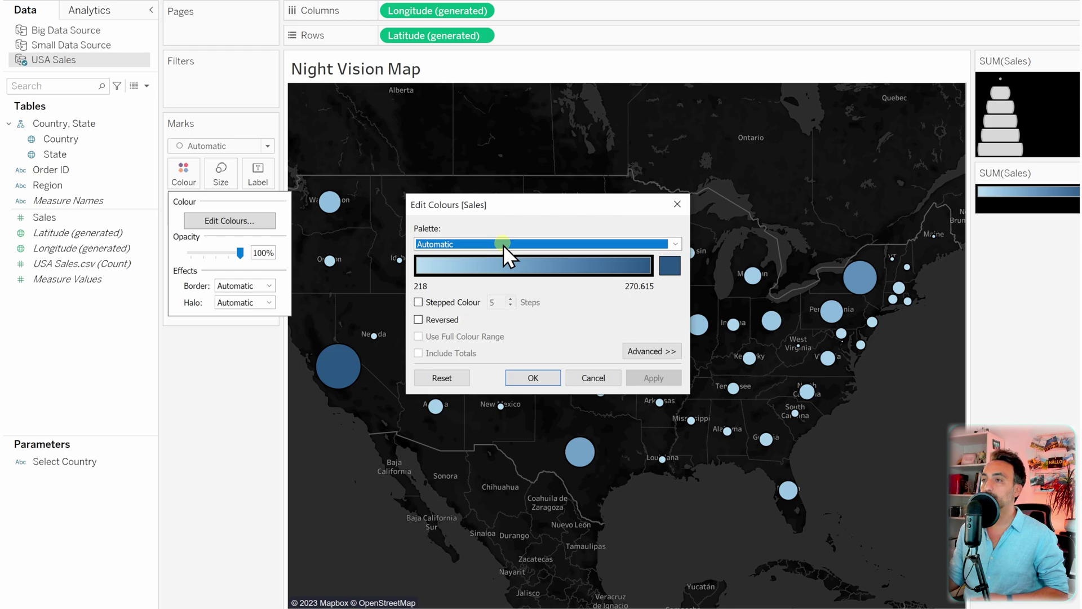
click(503, 245)
scroll(457, 338, down, 1)
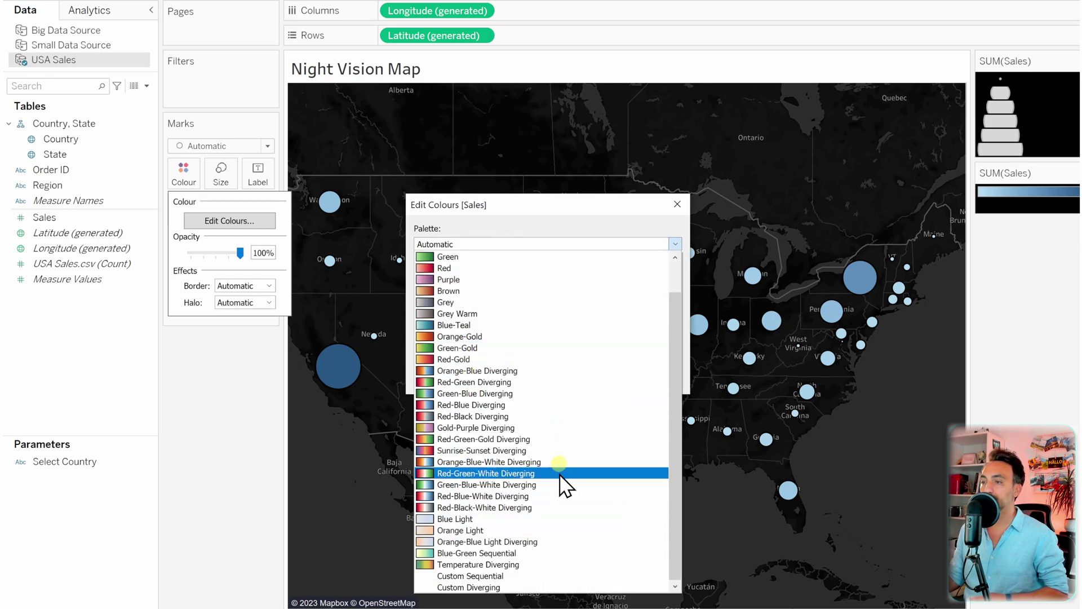
click(463, 554)
click(533, 378)
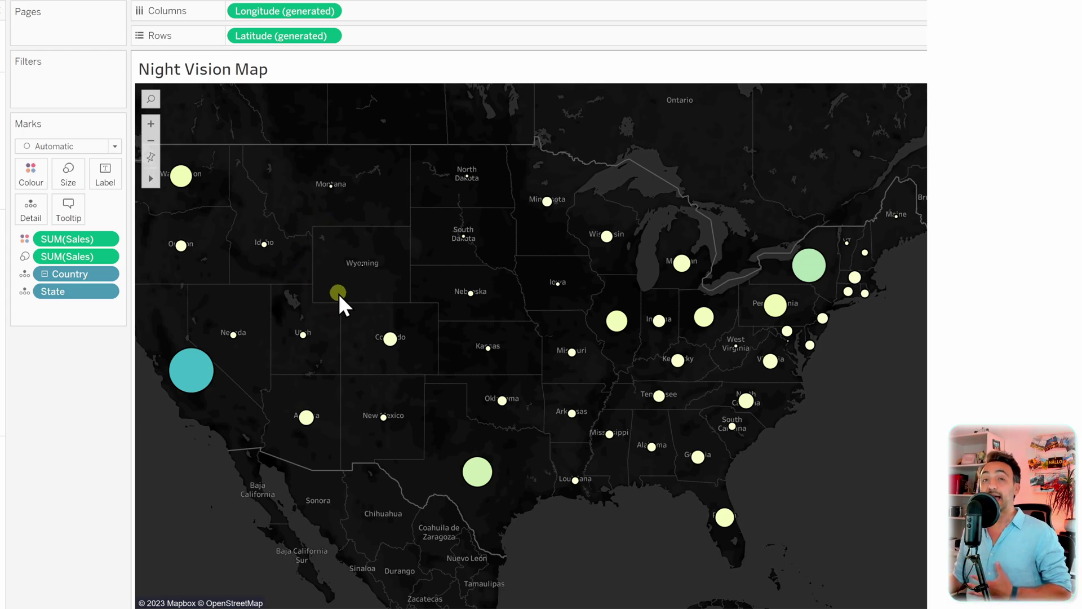
mouse_move(196, 354)
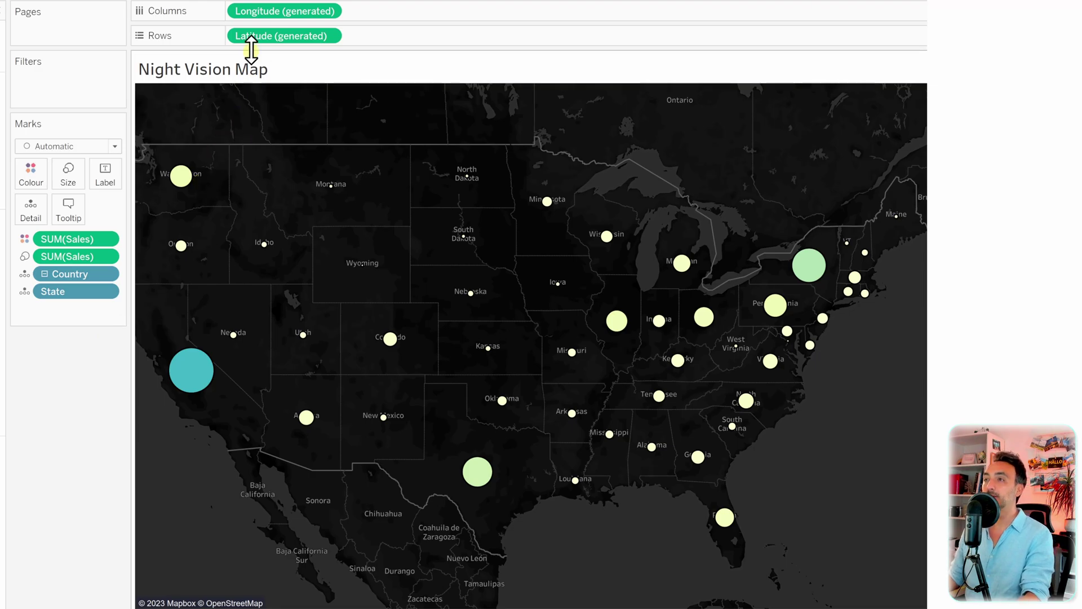
Duplicate Longitude on Columns and draw the second map as filled state shapes
drag(252, 12, 369, 12)
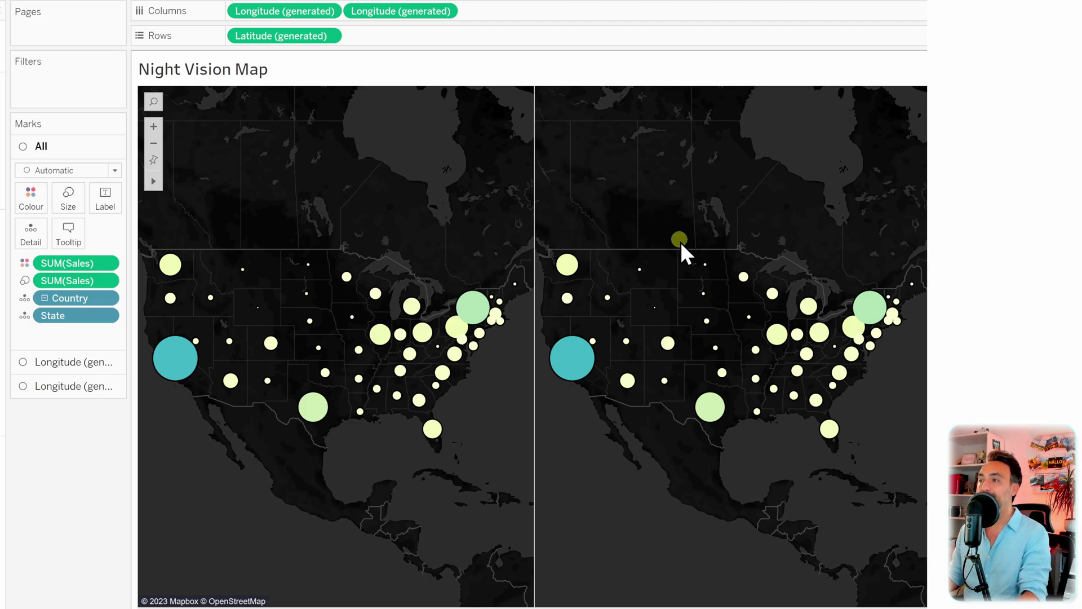
click(71, 386)
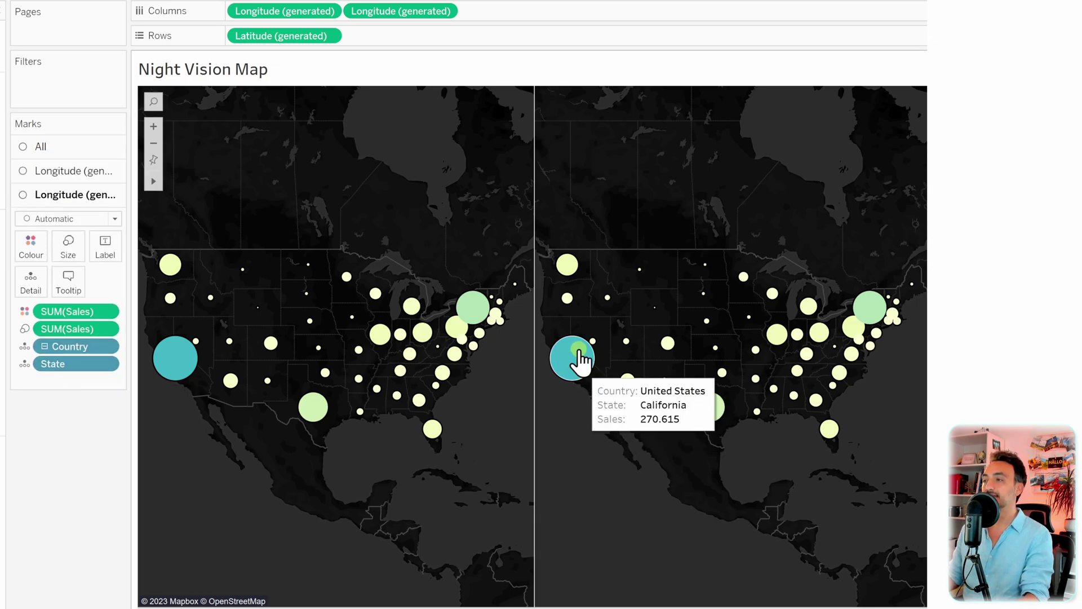
click(63, 293)
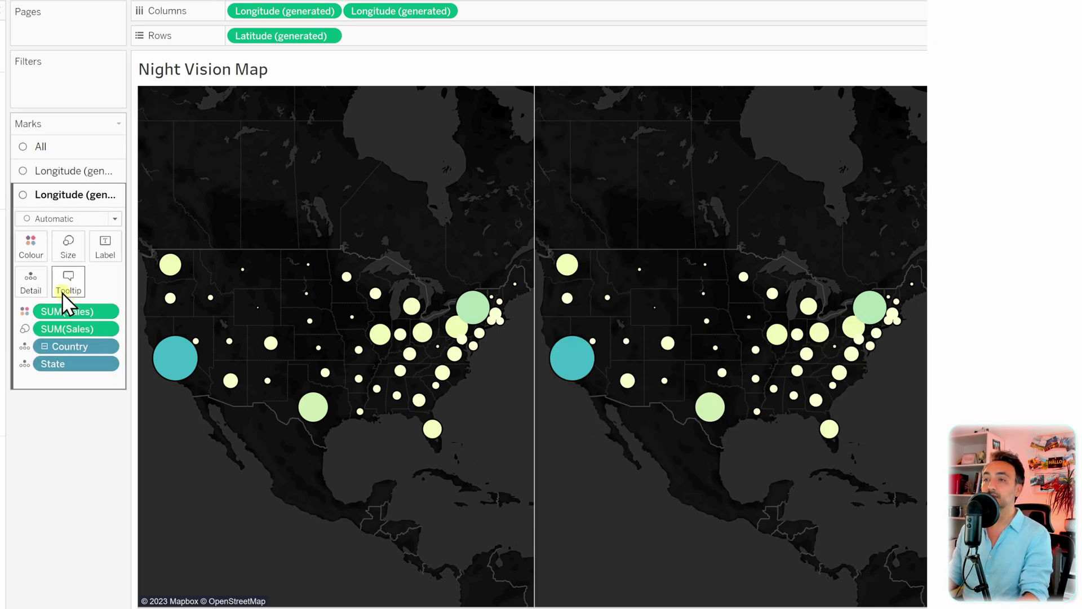
click(59, 219)
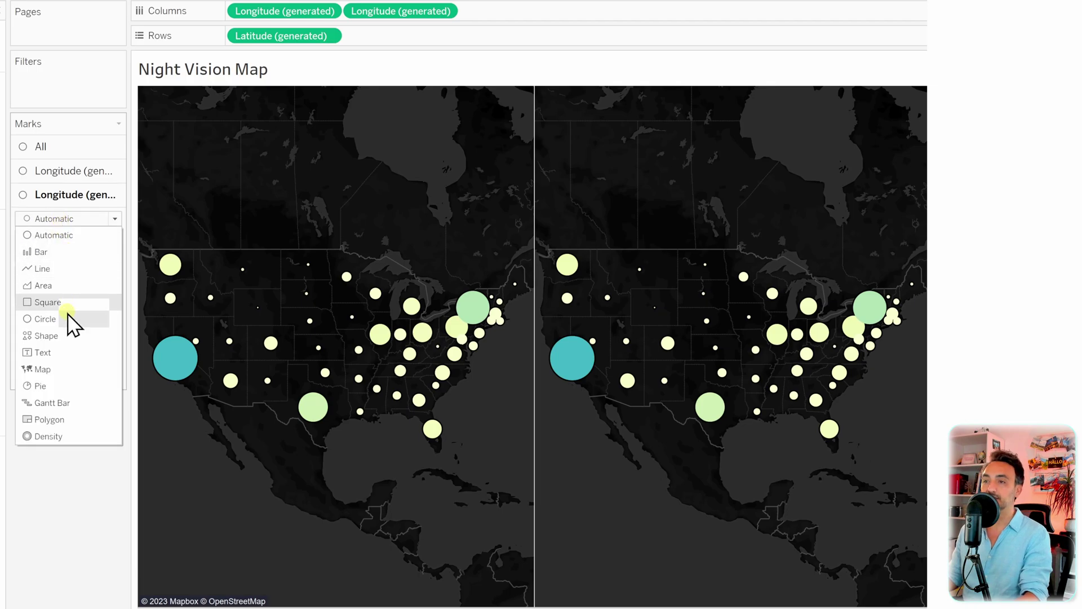
click(53, 369)
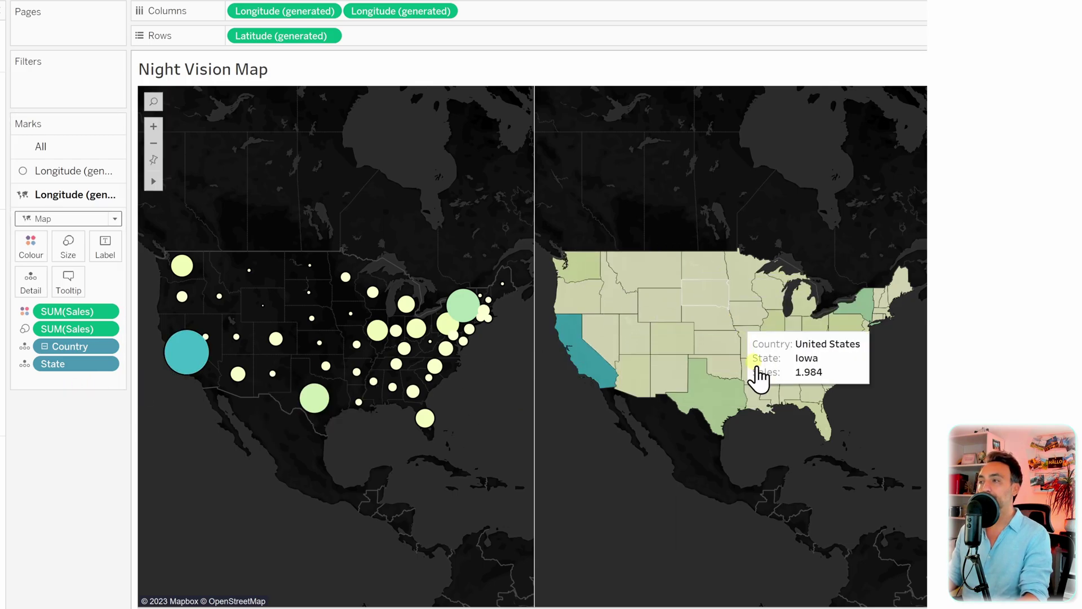
Remove both SUM(Sales) pills from the second map and set its fill opacity to 0%
drag(85, 312, 82, 424)
drag(76, 309, 87, 418)
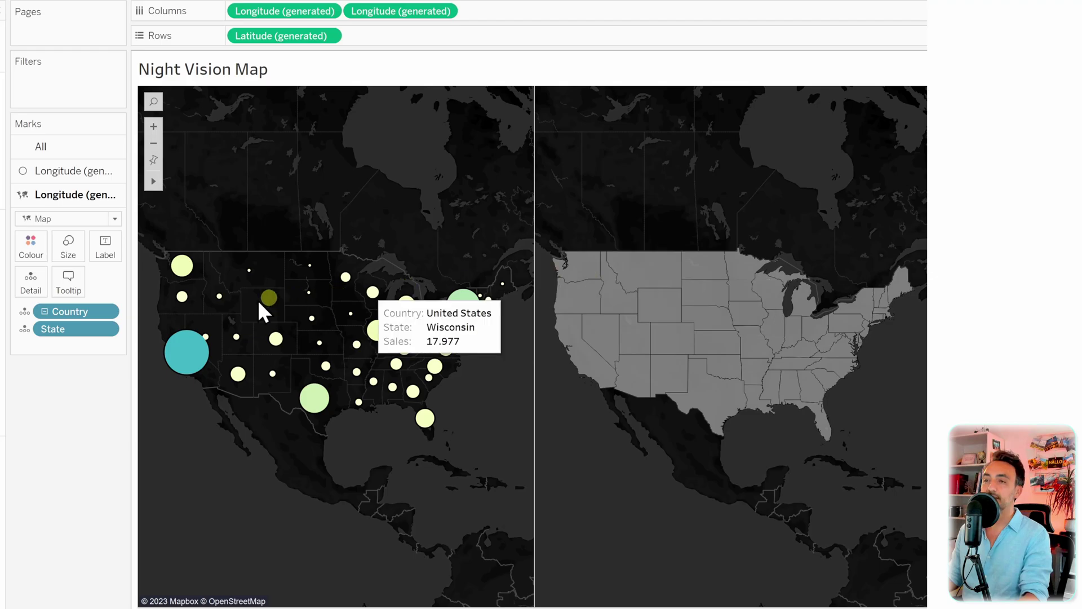
click(35, 248)
drag(91, 399, 35, 401)
click(52, 484)
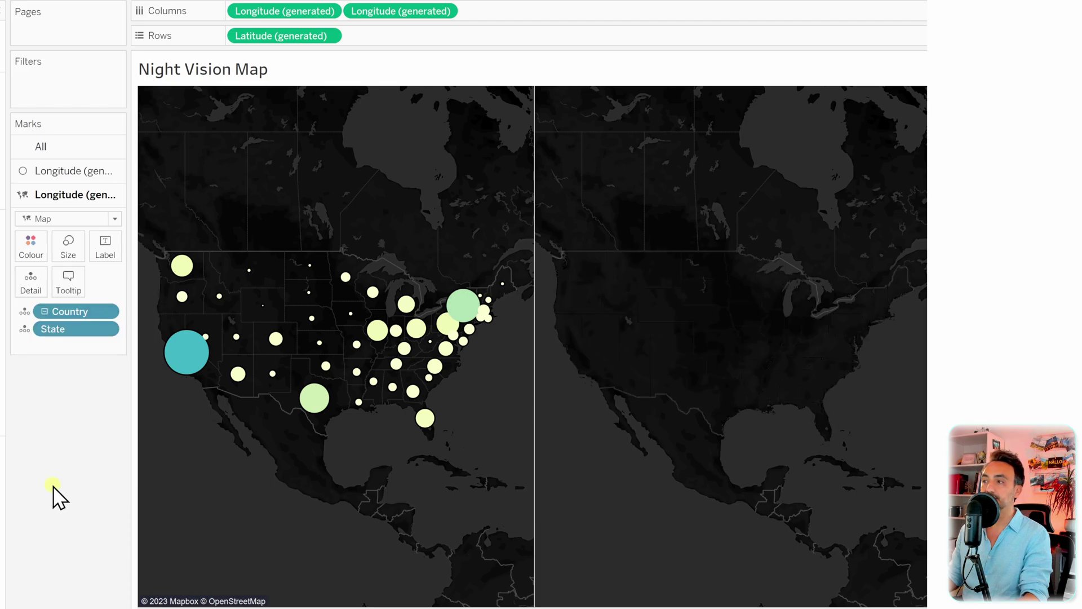
mouse_move(681, 307)
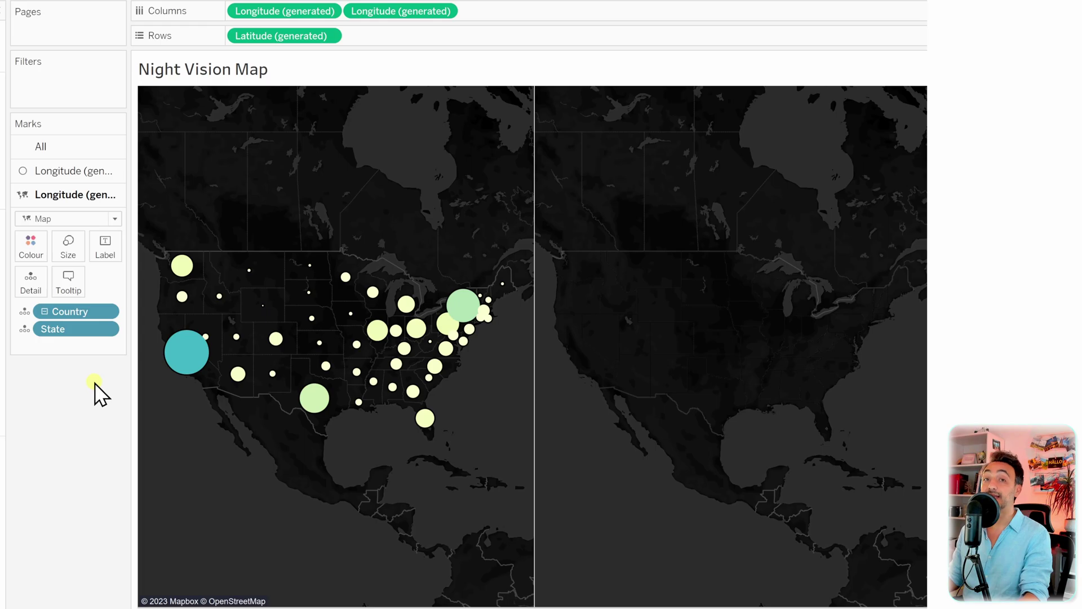
Give the second map's state borders the pure red colour #ff0000
click(38, 257)
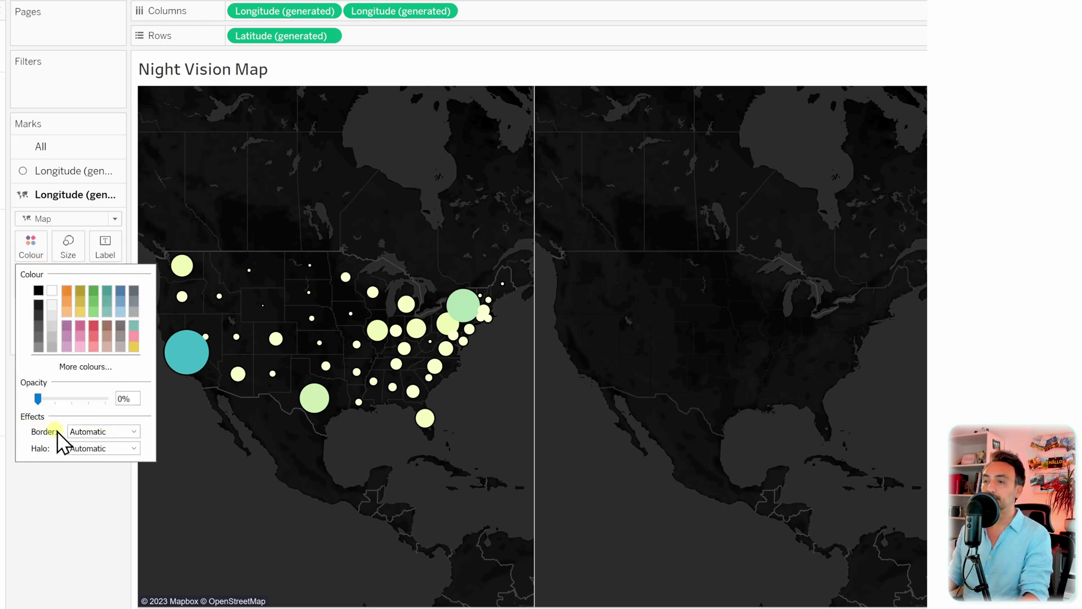
click(89, 431)
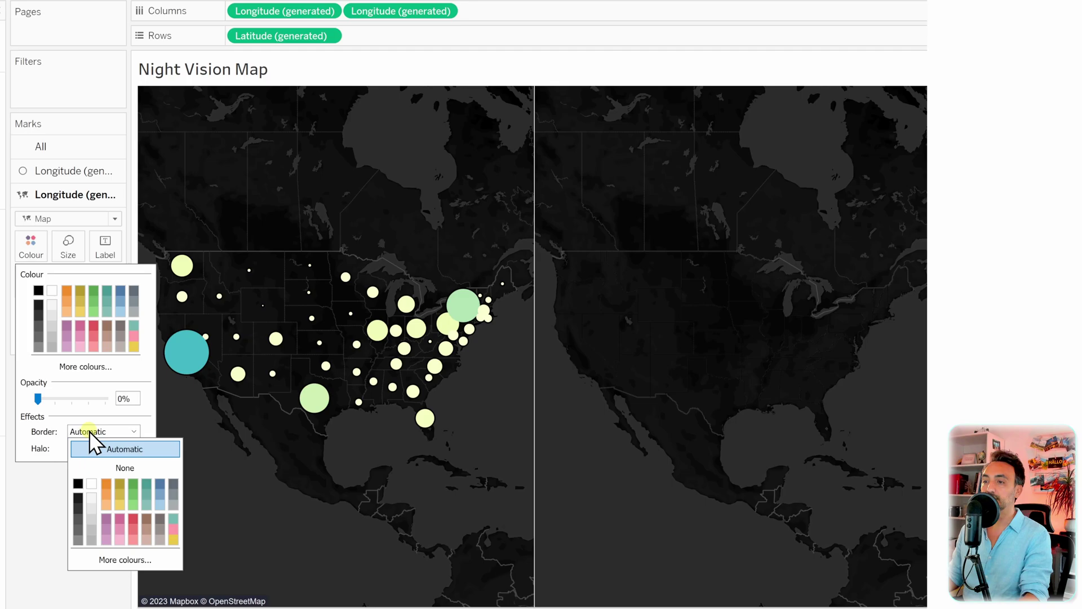
click(137, 519)
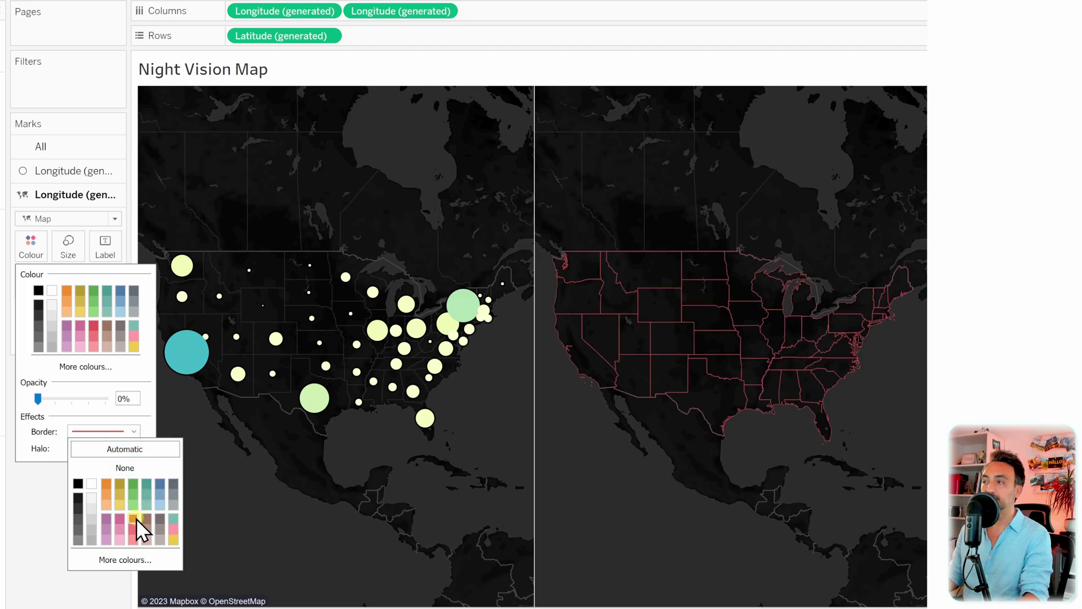
click(132, 560)
click(256, 249)
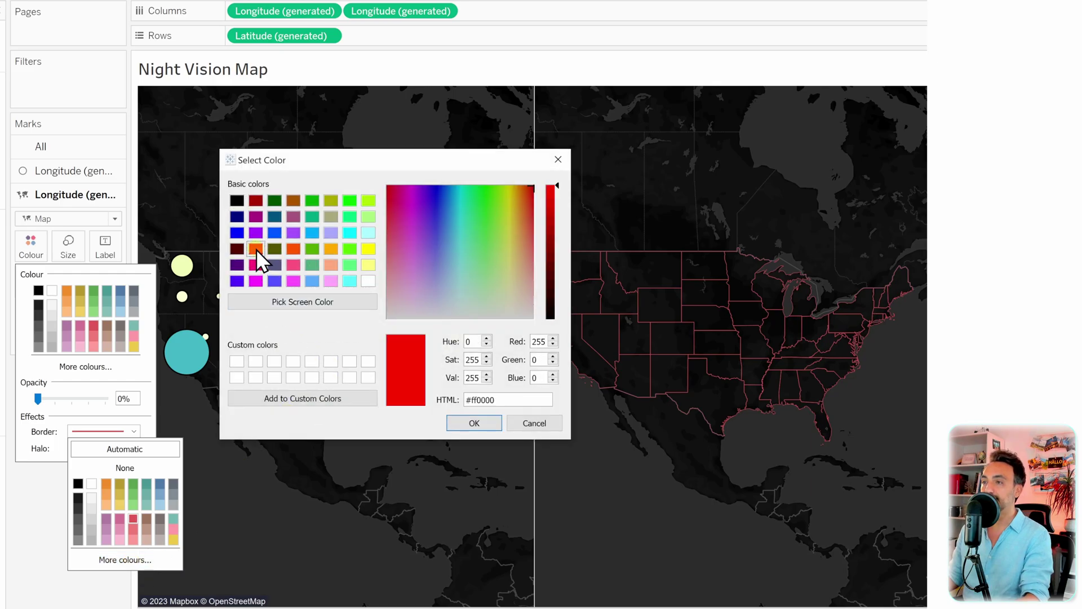
click(472, 420)
click(96, 505)
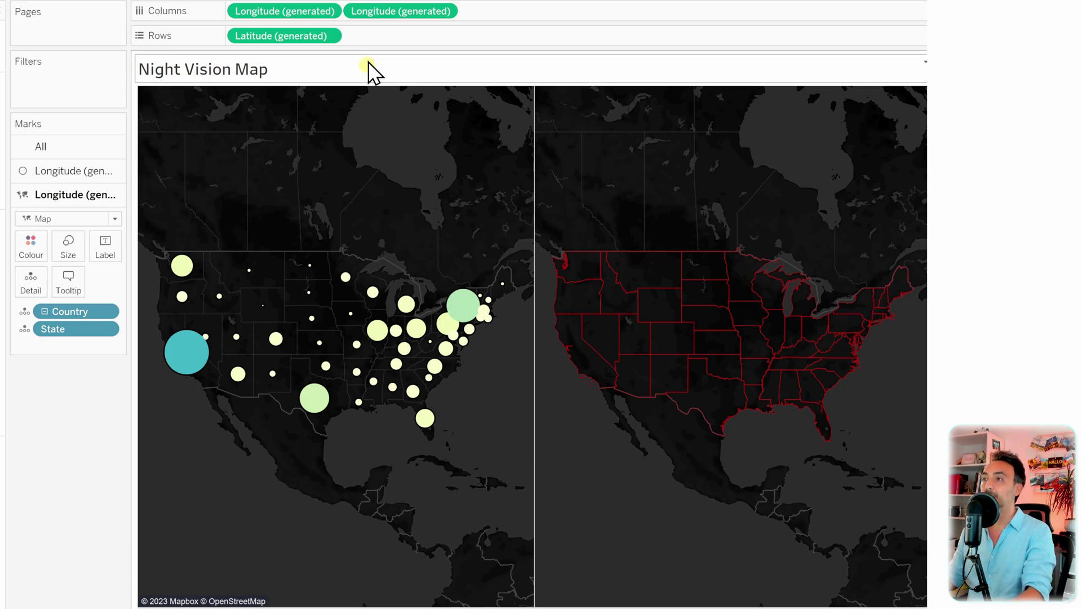
Make the second Longitude a dual axis and swap layer order so circles sit above red-bordered states
right_click(388, 14)
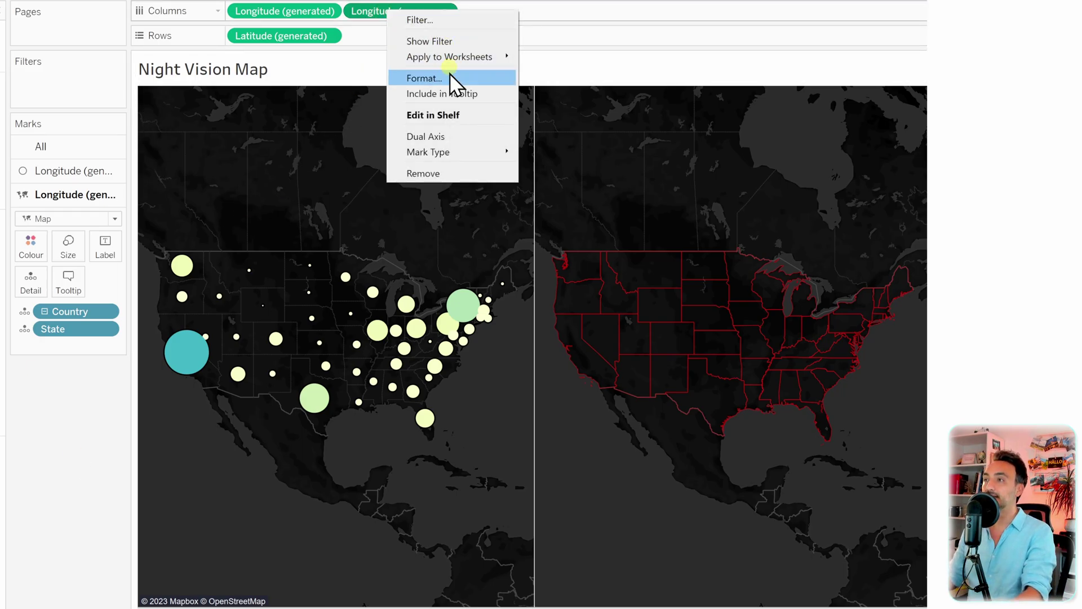
click(447, 135)
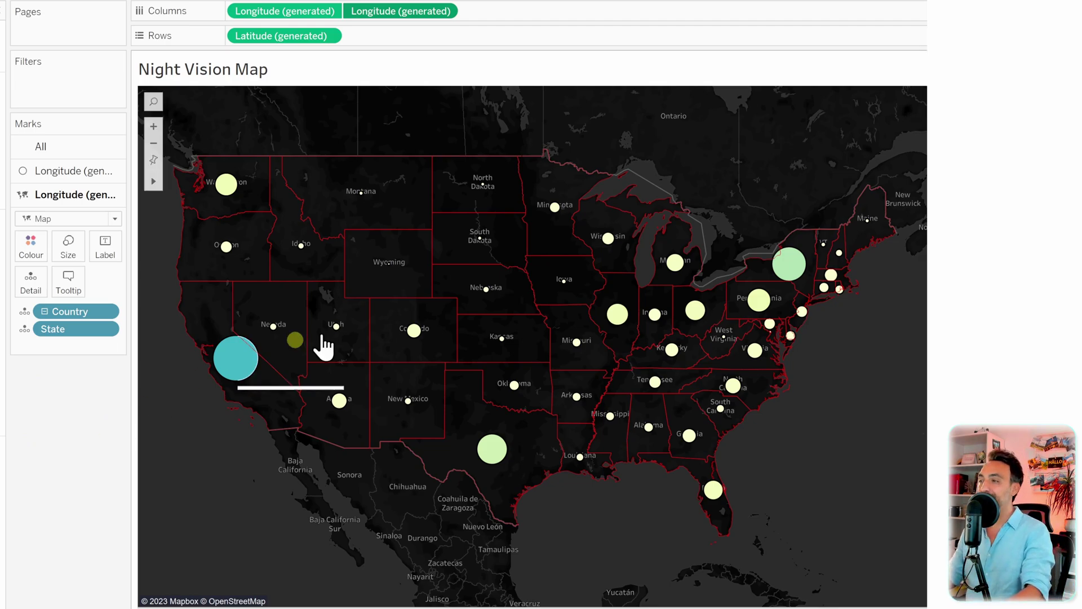
mouse_move(253, 374)
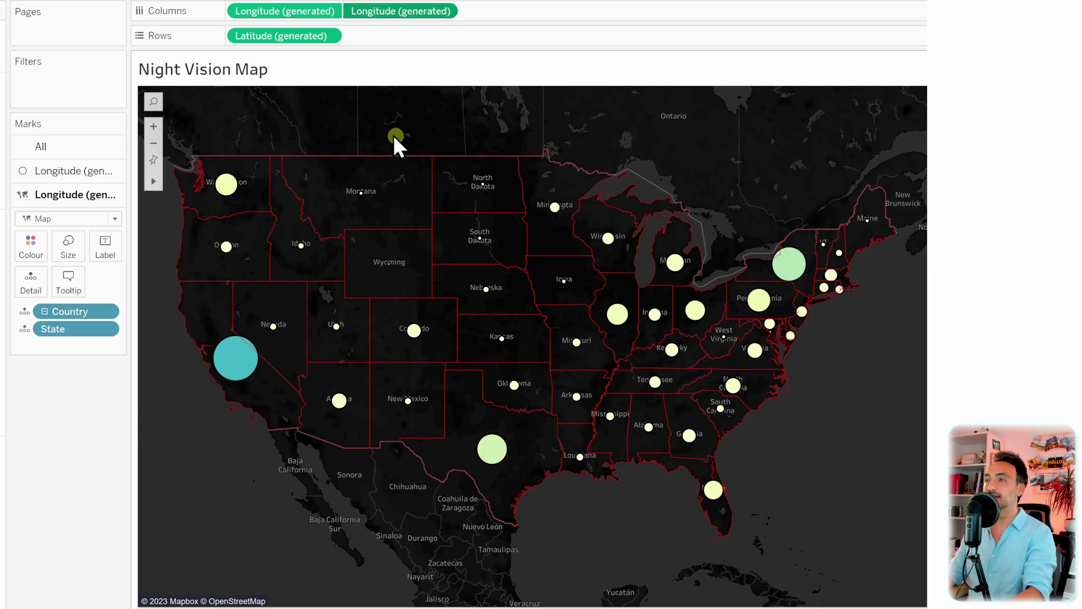
drag(276, 11, 508, 26)
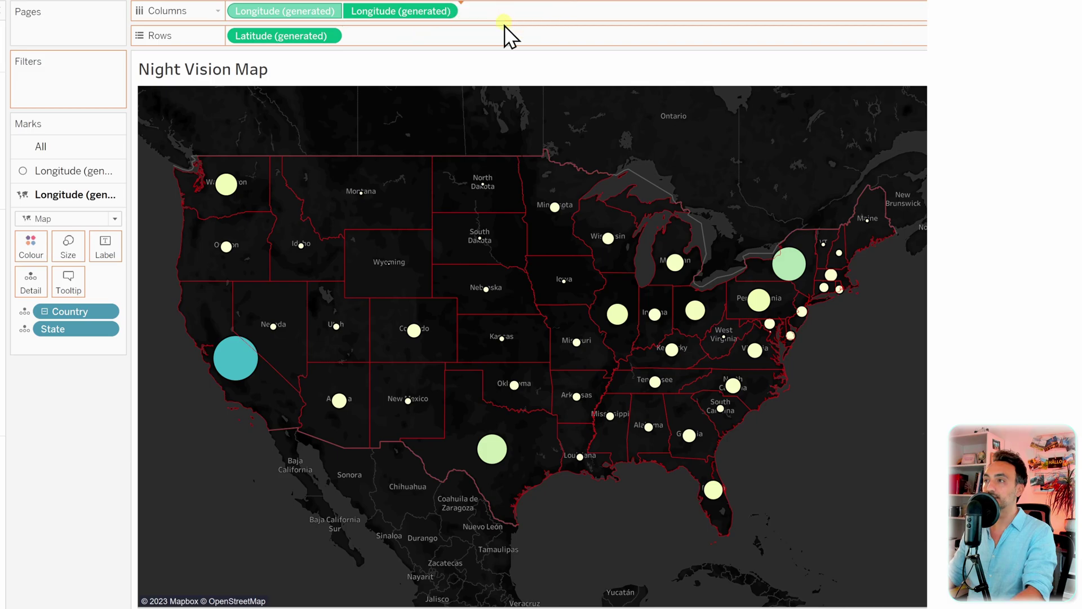